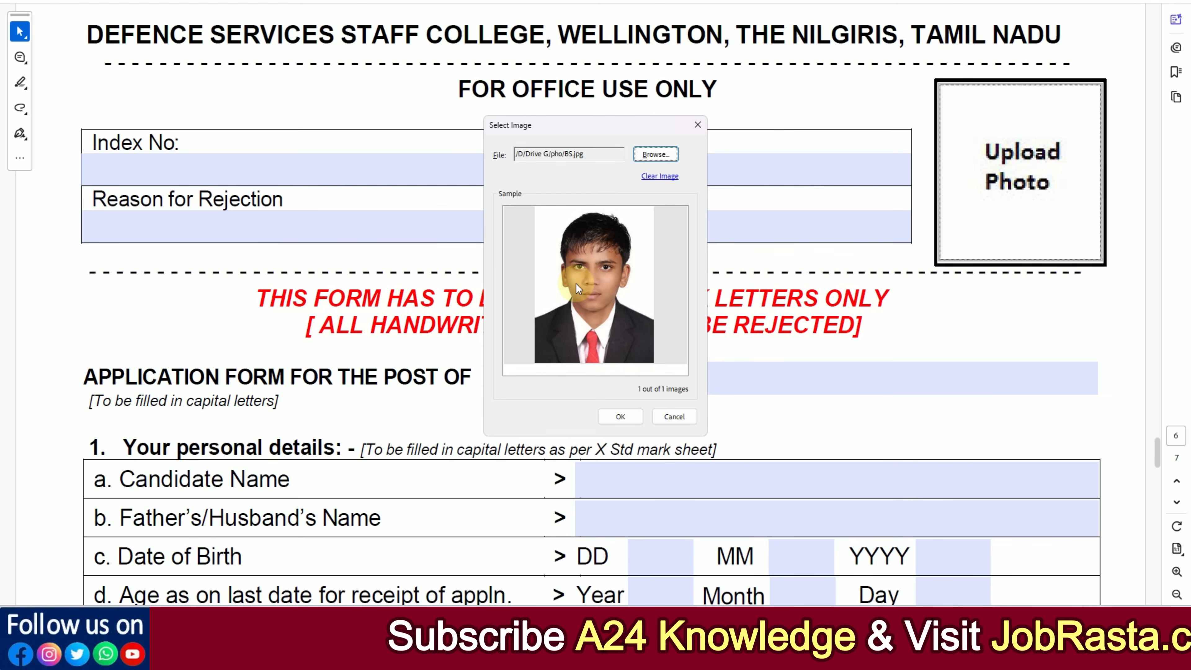
Step: Insert the selected BS.jpg picture as the photo on the application form
left_click(627, 417)
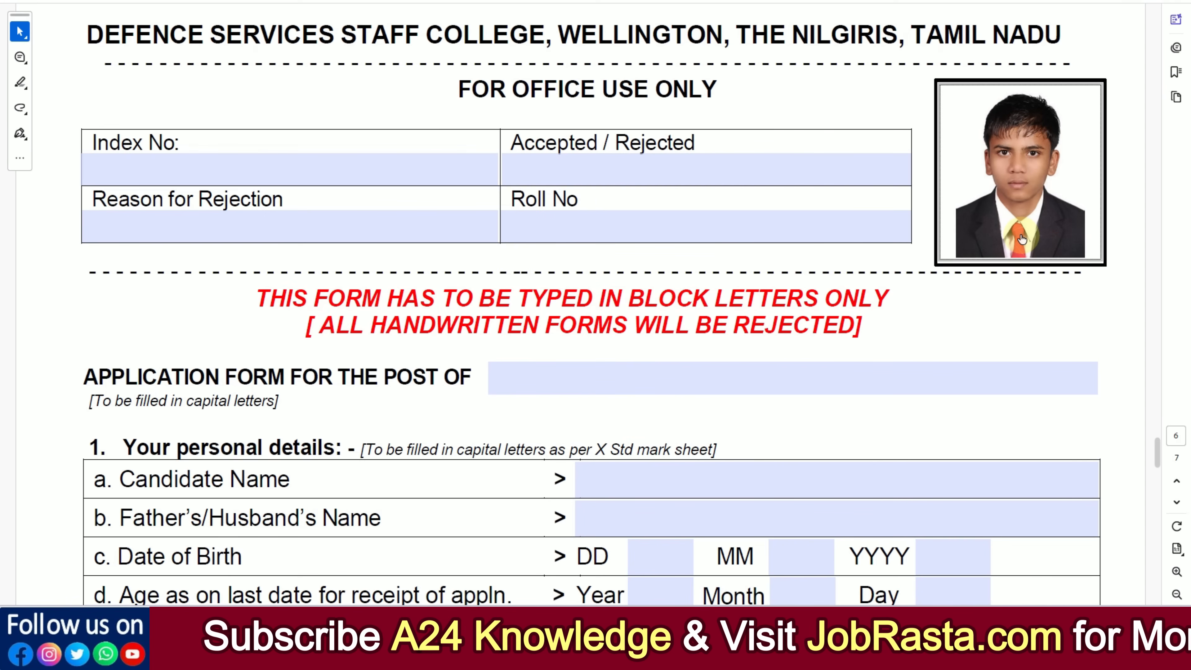
scroll(591, 363, "down", 2)
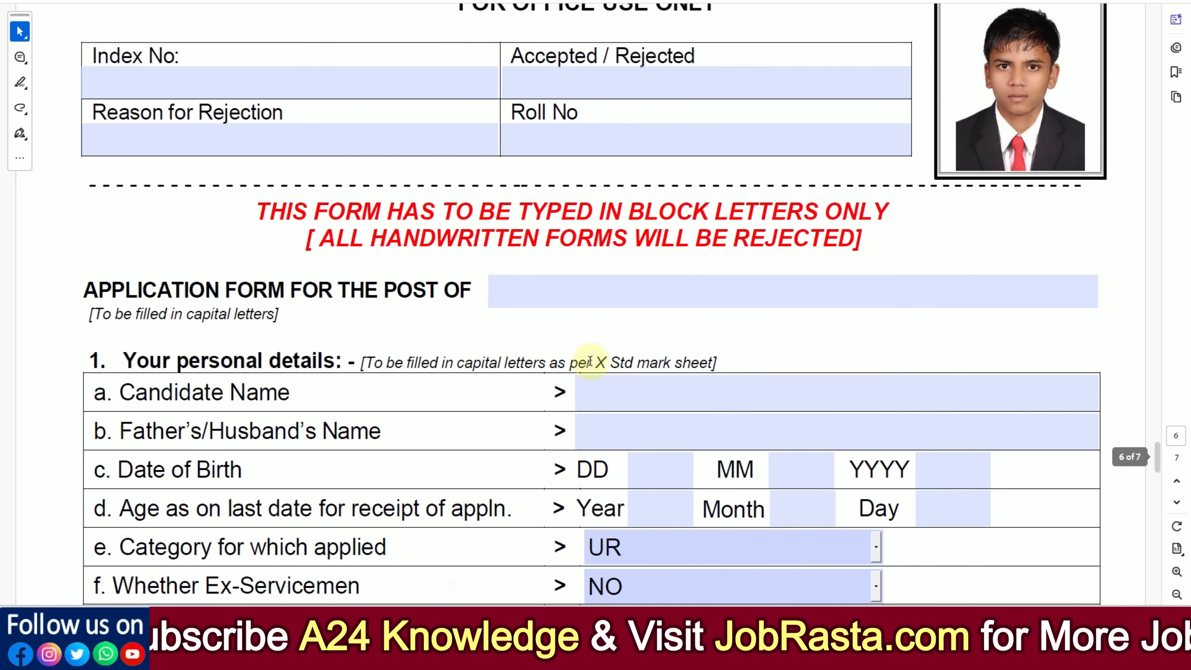
Step: Copy the post title "Multi Tasking Staff – Office and Training" from row 2.3 of the recruitment notification
left_click(502, 304)
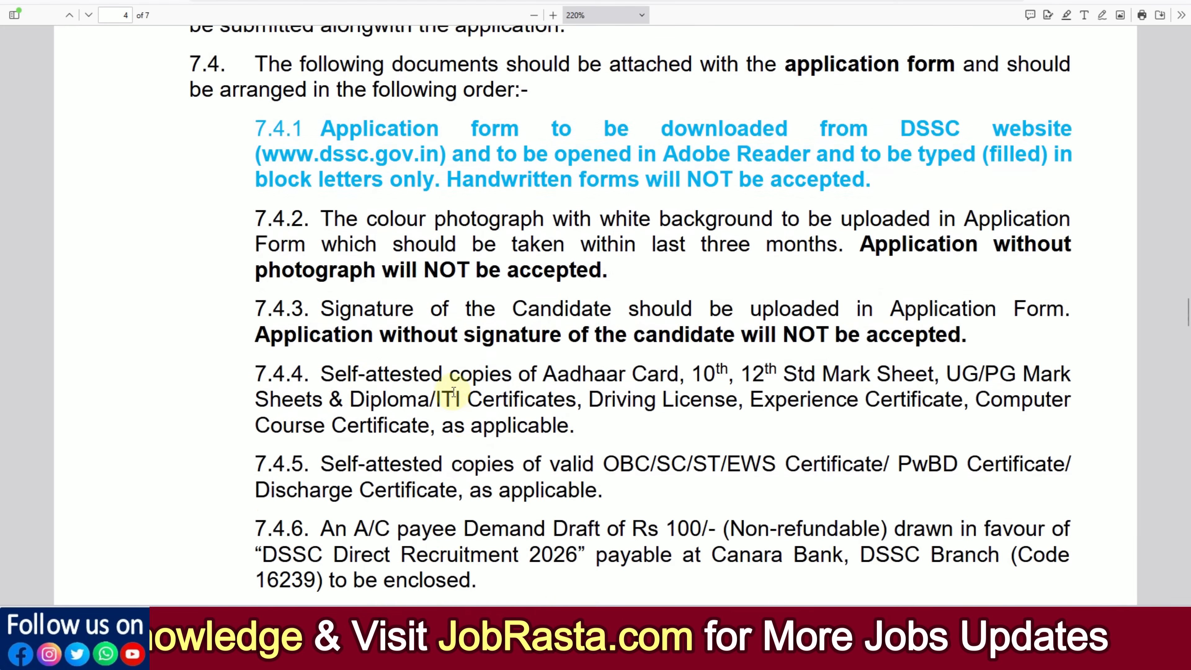
scroll(453, 391, "up", 20)
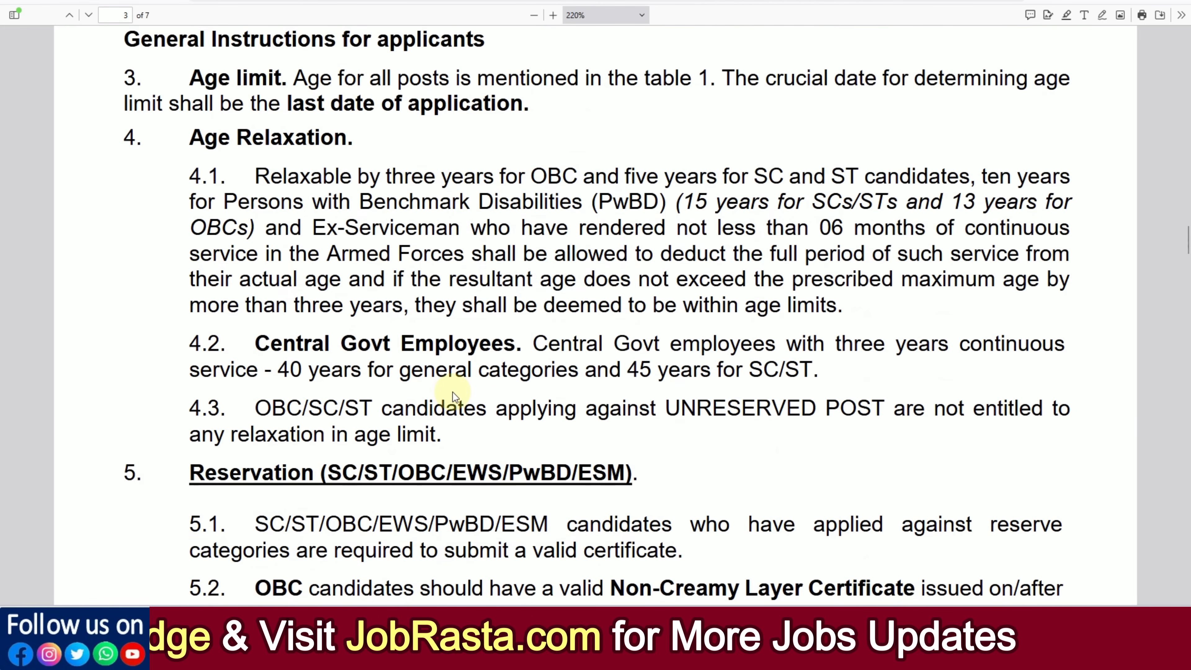
scroll(452, 392, "up", 20)
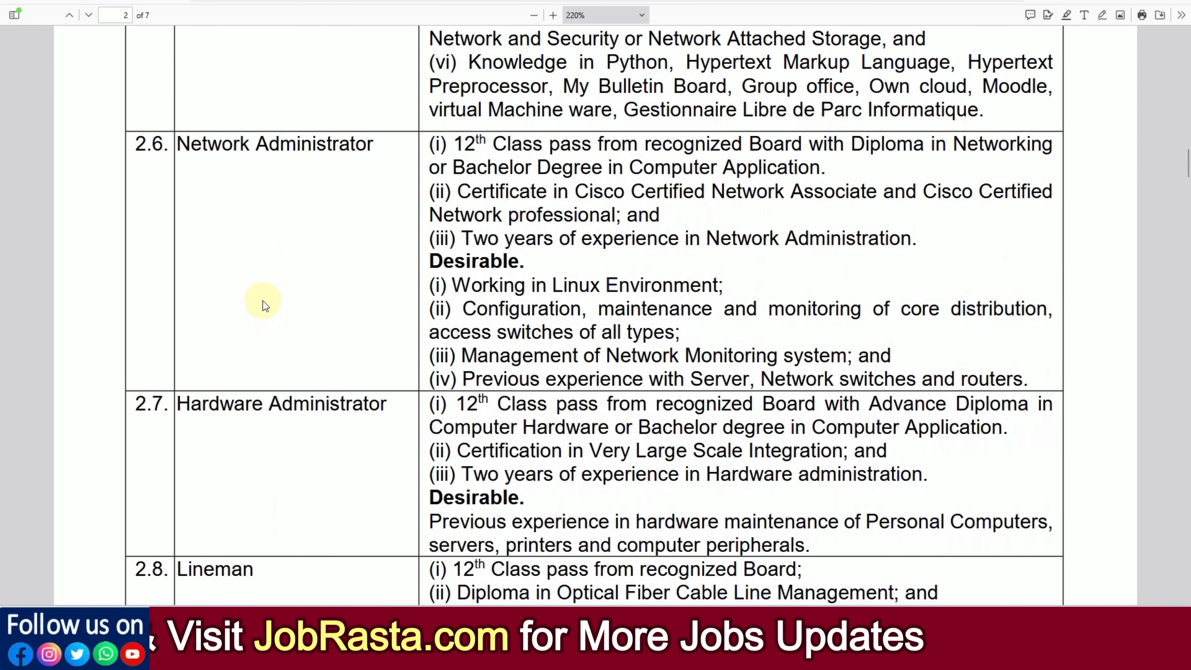
scroll(263, 301, "up", 20)
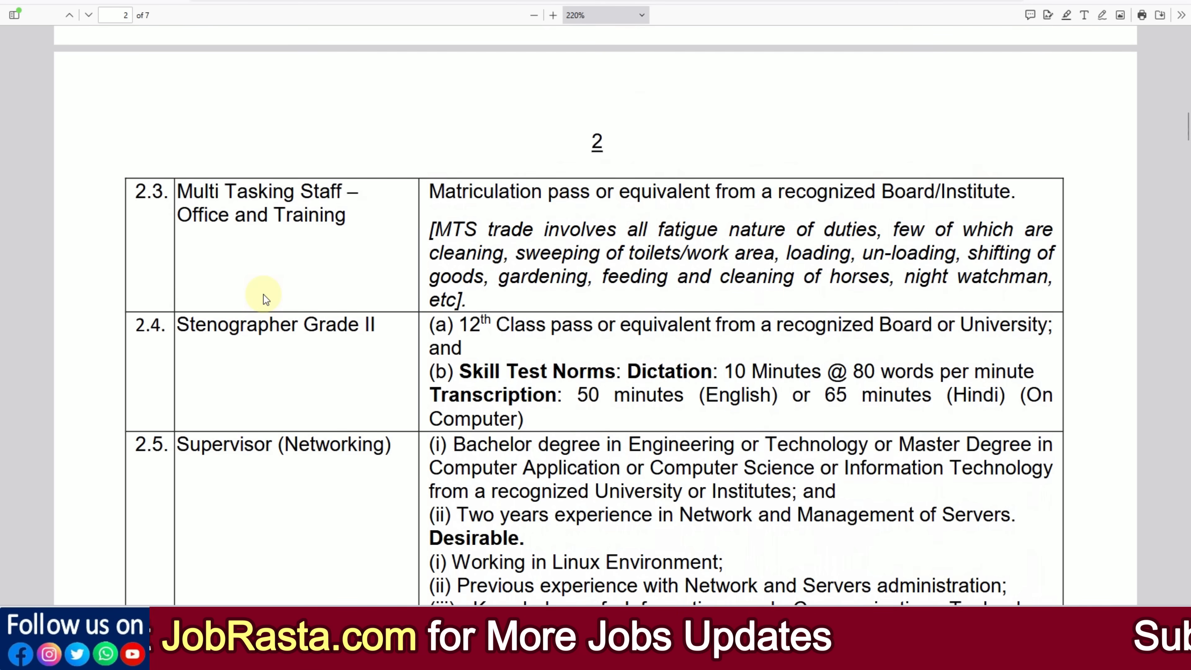
left_click_drag(179, 190, 345, 217)
right_click(300, 208)
left_click(325, 225)
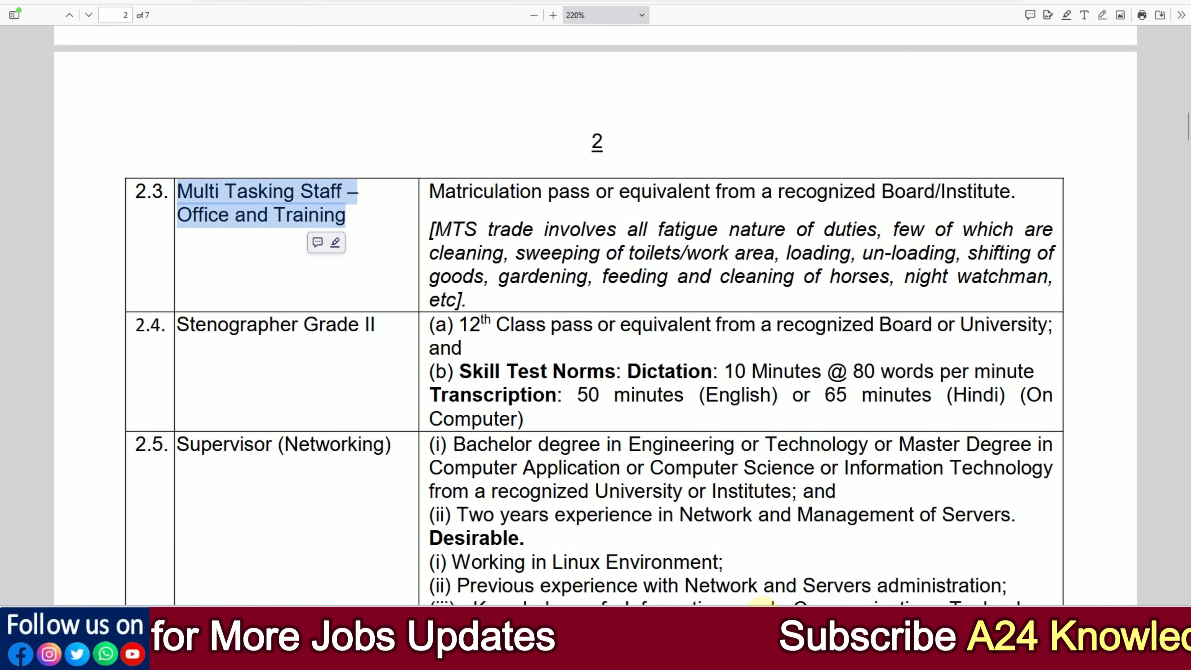
Step: Return to the application form and paste the copied title as the post applied for
key("alt+Tab")
left_click(497, 397)
key("ctrl+v")
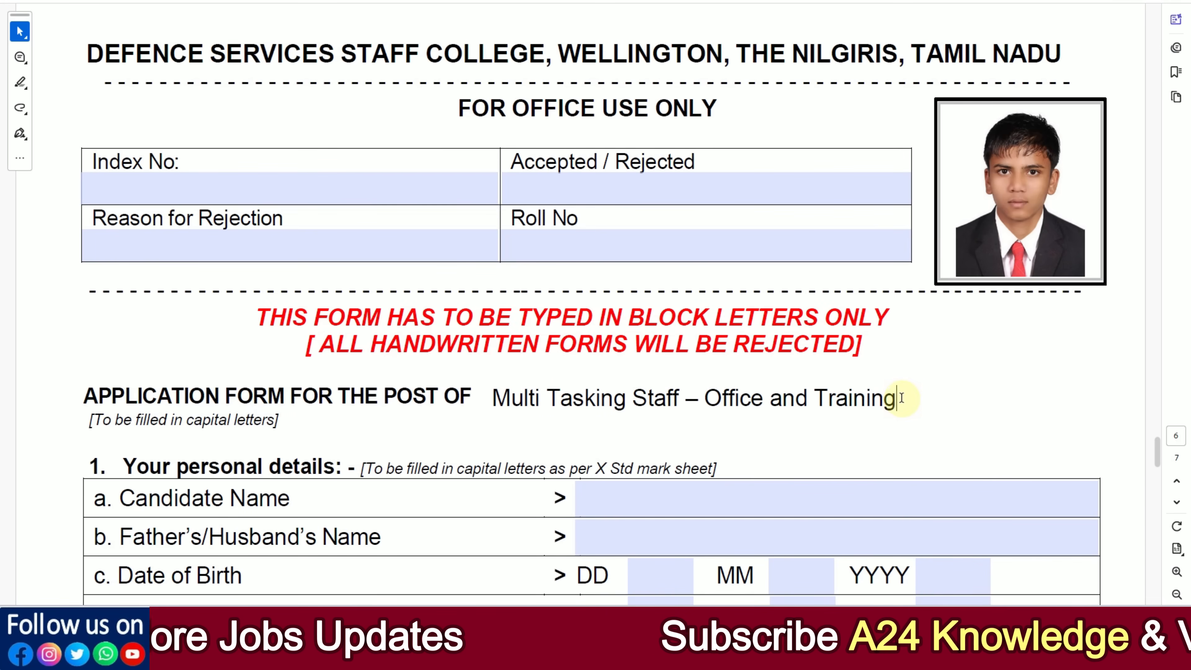
scroll(523, 425, "down", 5)
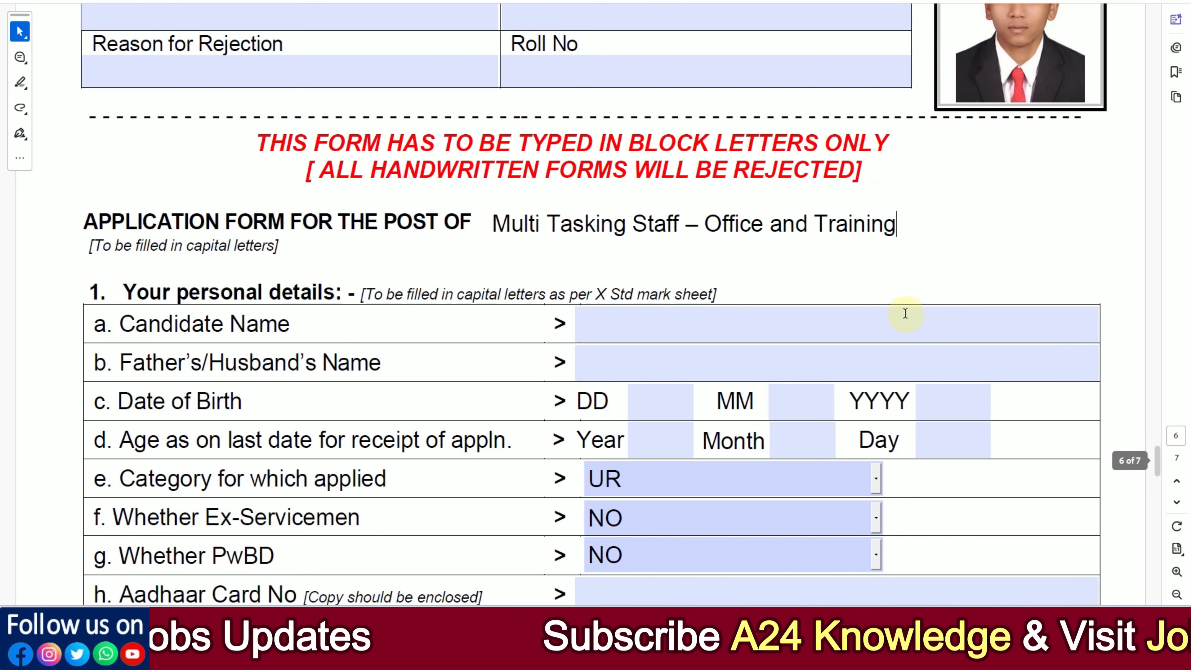
left_click(914, 284)
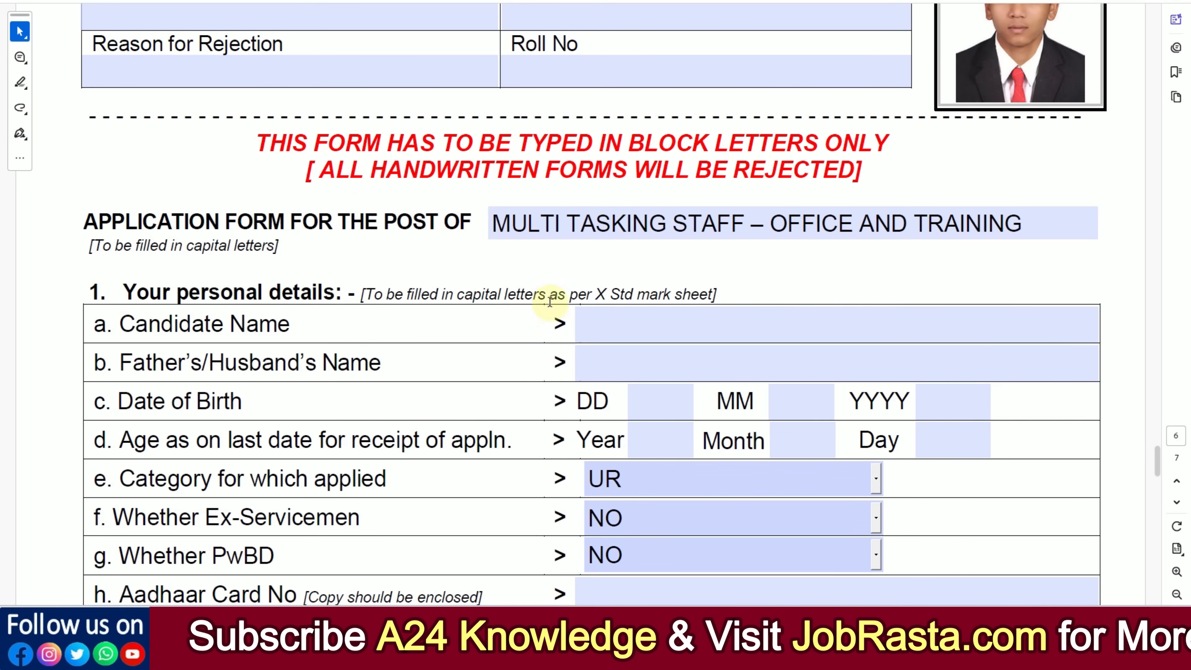
Step: Enter the candidate's full name in capital letters in the personal details
left_click(614, 325)
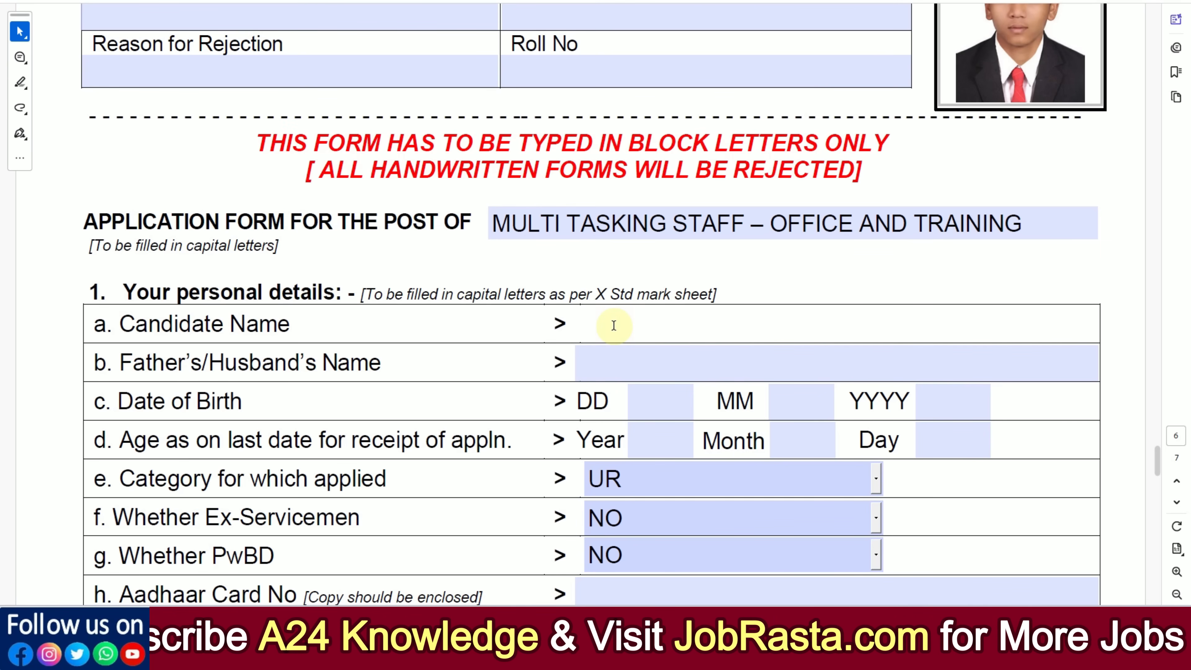
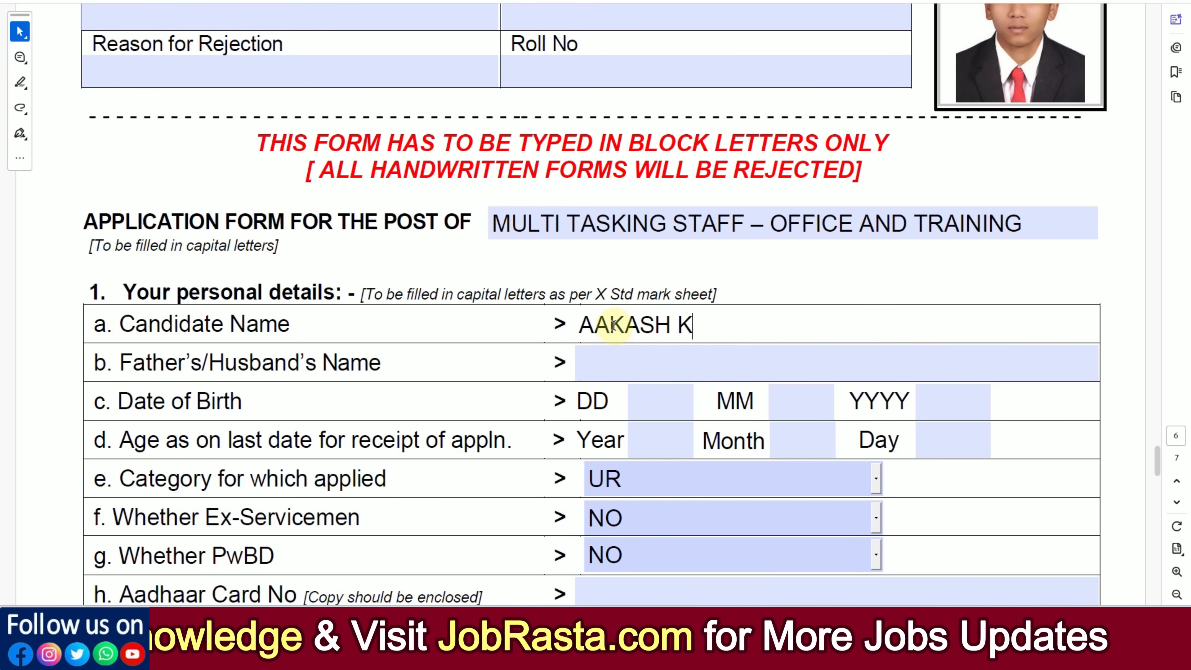
Step: Enter the father's full name in capital letters in the personal details
left_click(632, 374)
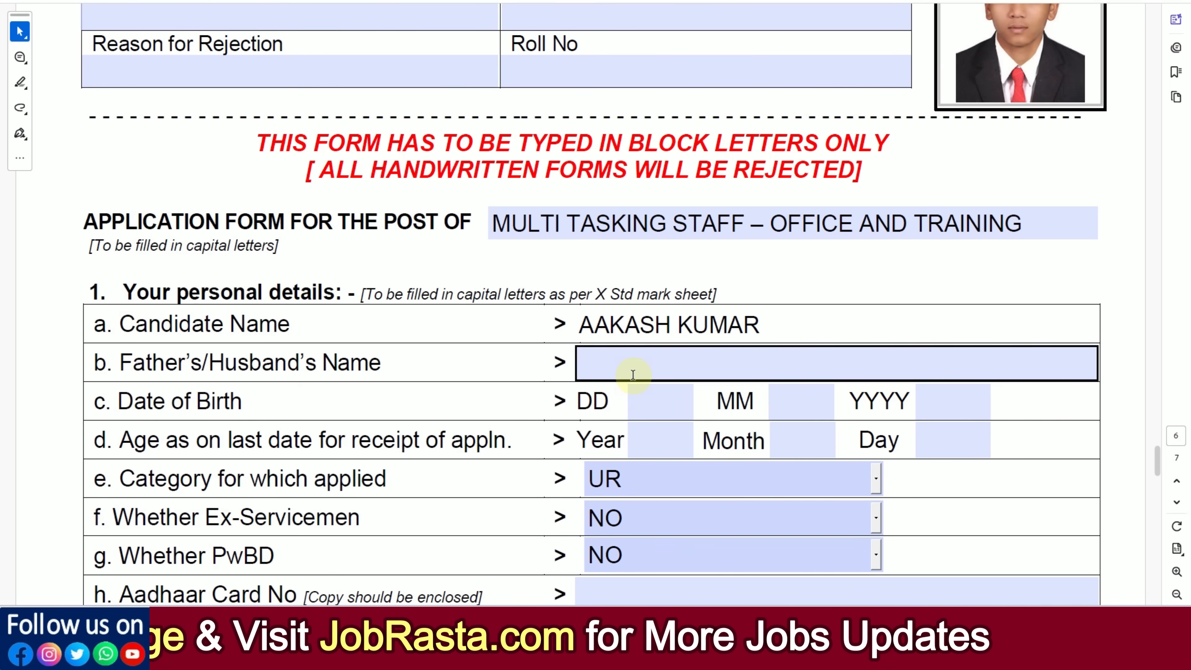
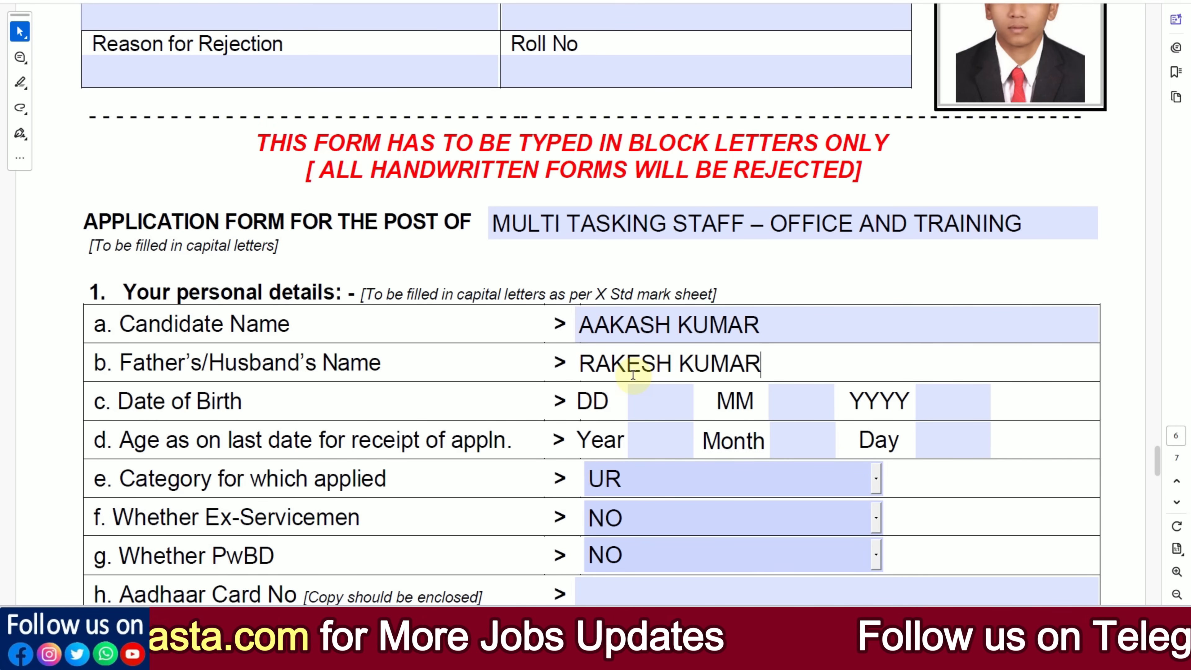
scroll(632, 374, "down", 3)
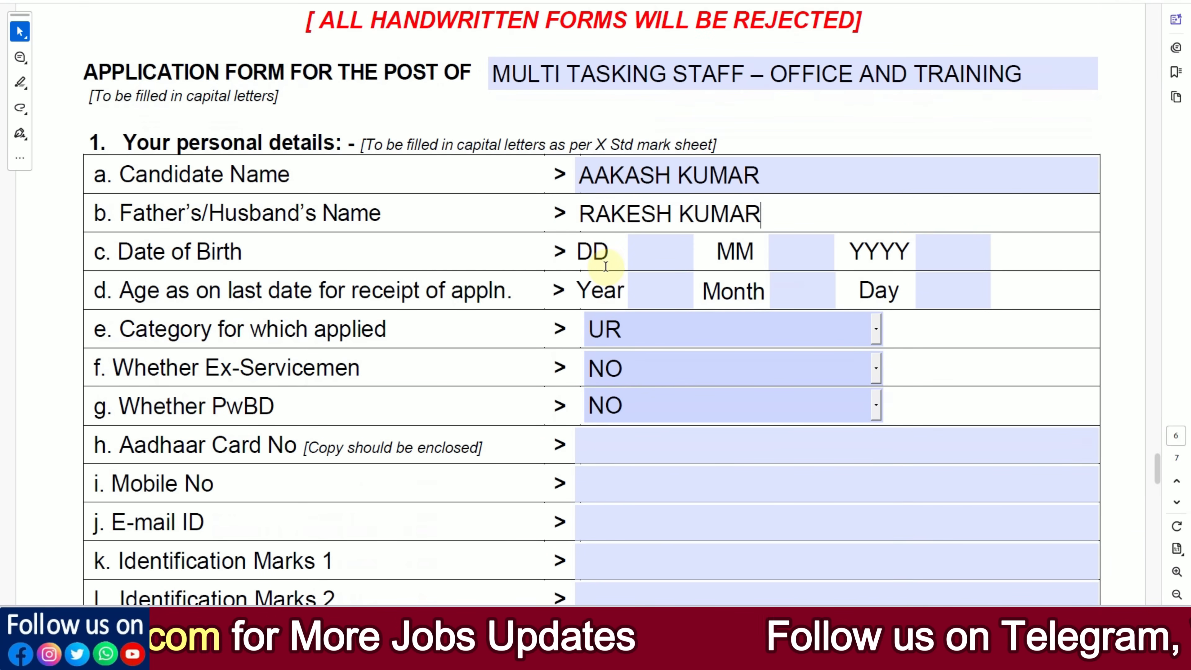
Step: Fill in the day, month and year of the candidate's date of birth
left_click(605, 266)
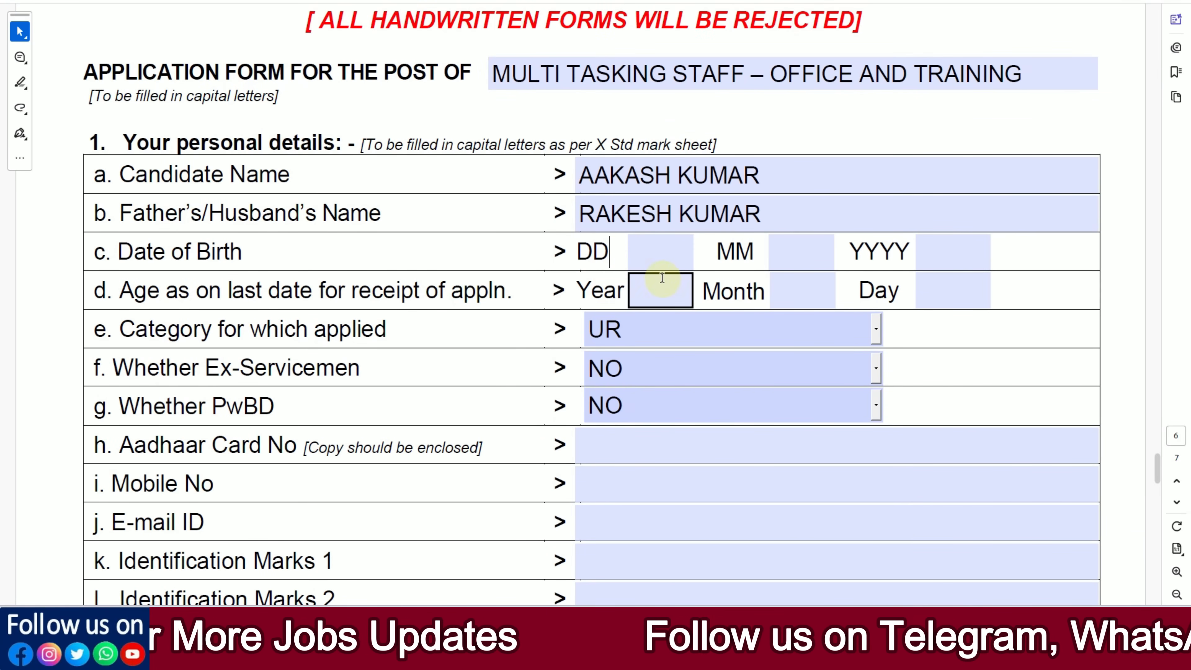
left_click(658, 254)
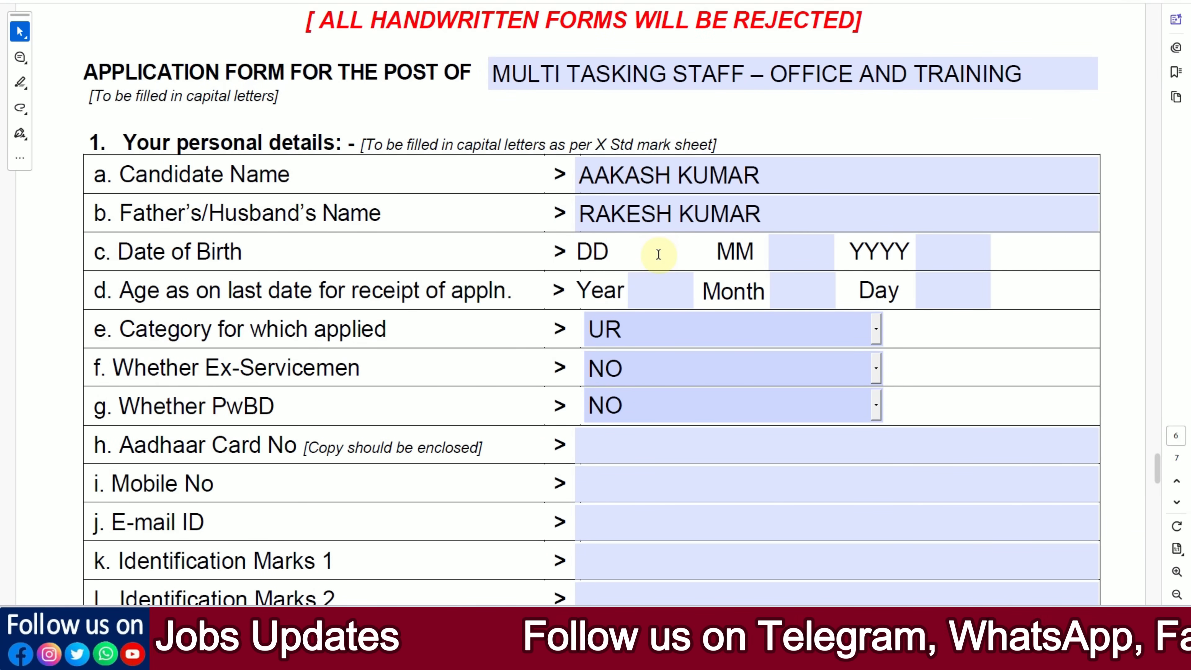
left_click(786, 260)
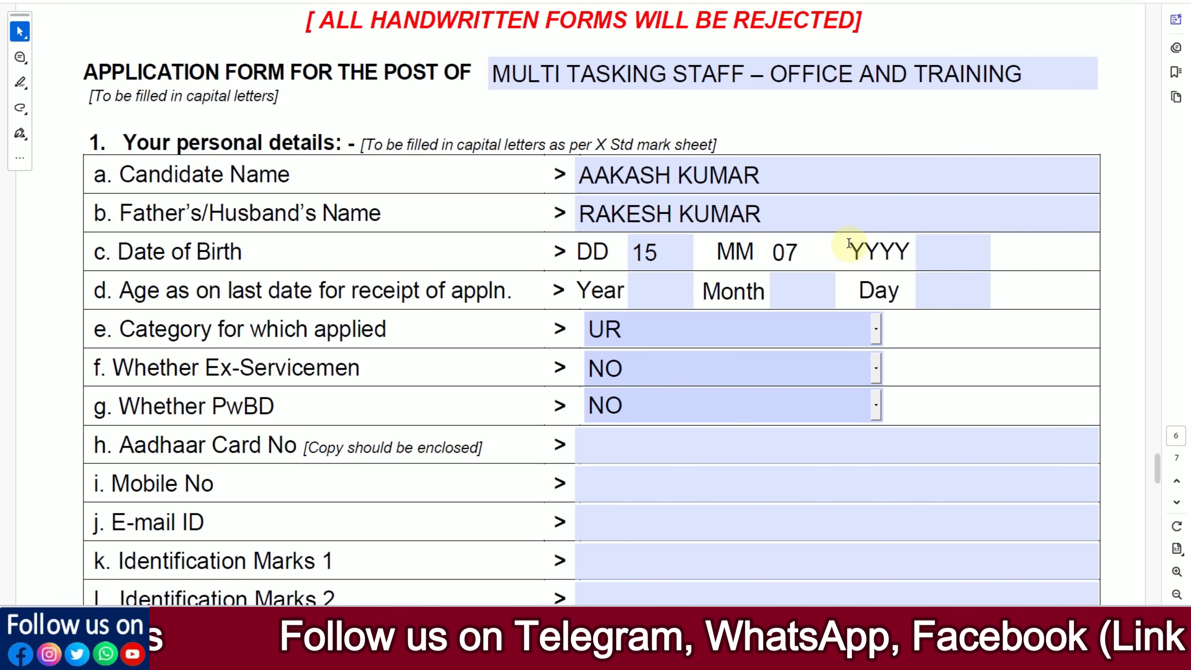
left_click(935, 250)
type("2")
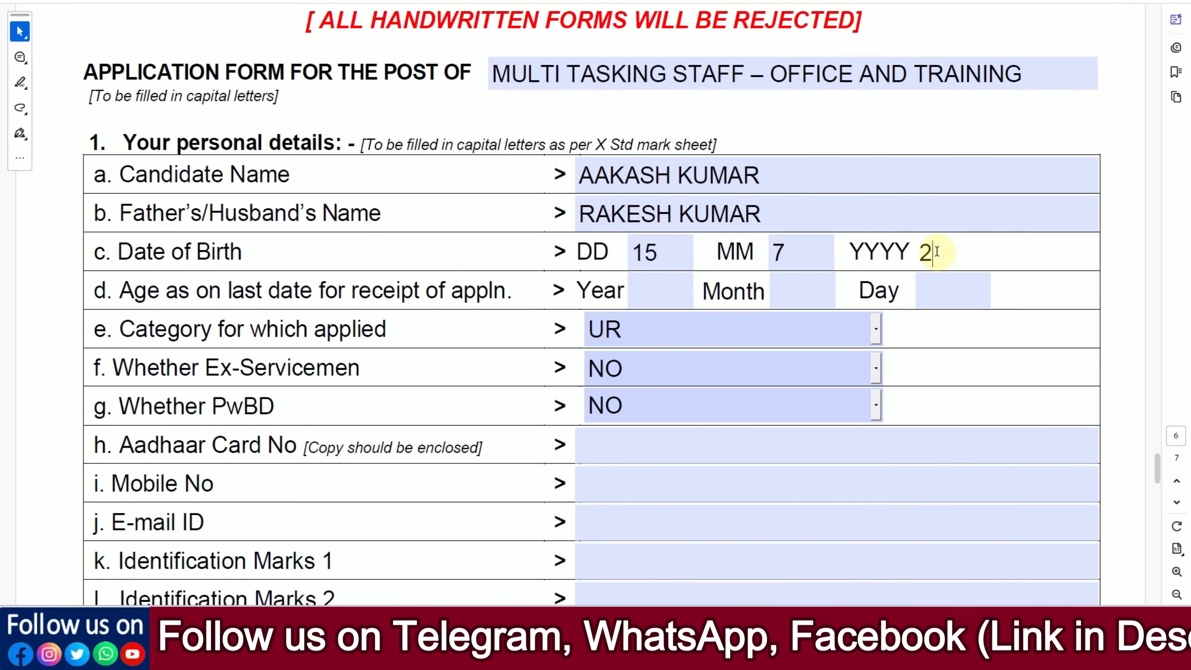
type("002")
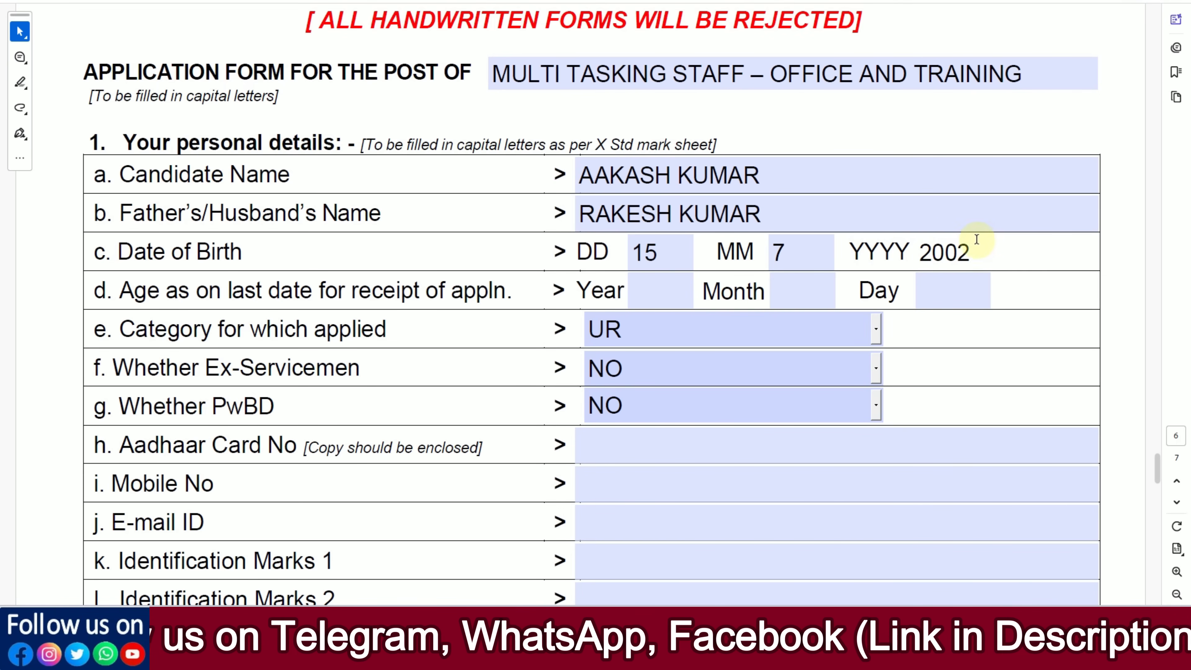
left_click(445, 338)
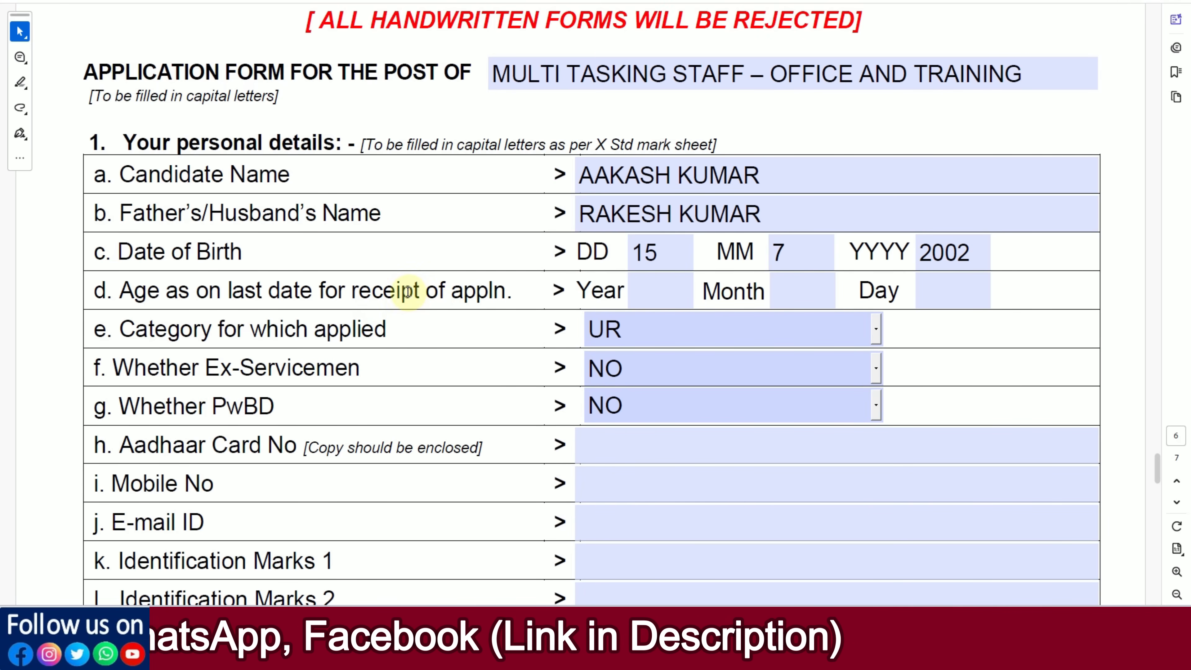
Step: Switch to the Calculator.net Age Calculator and set its date of birth to the candidate's
left_click(659, 292)
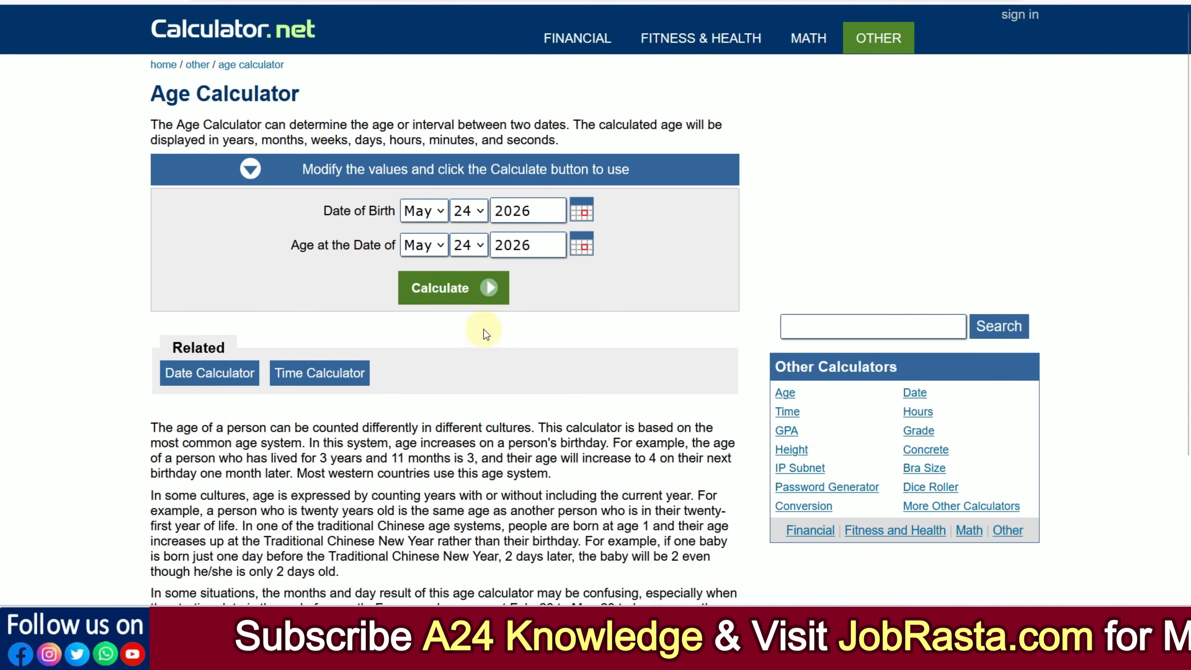
left_click(444, 218)
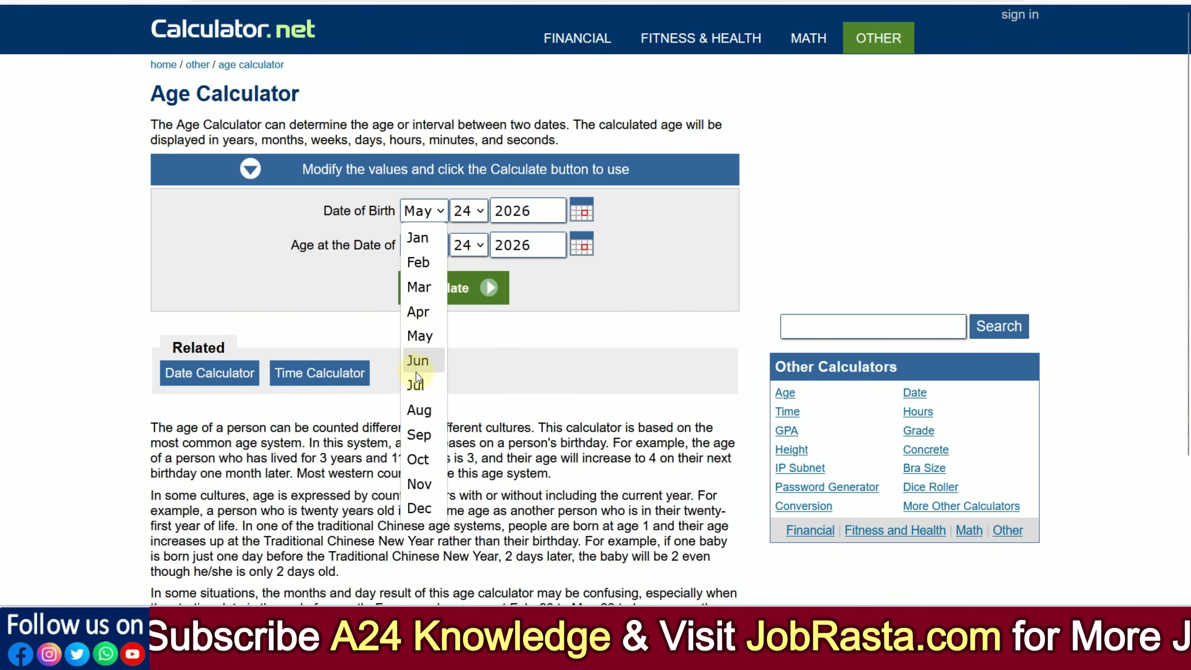
left_click(416, 380)
left_click(467, 213)
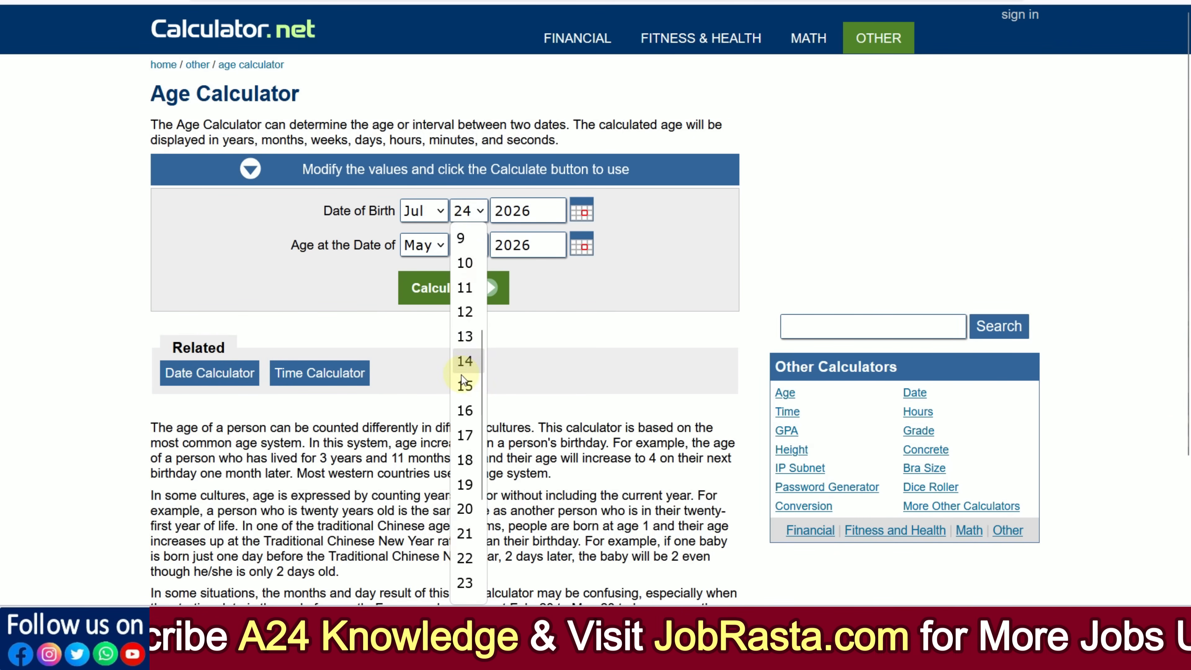
left_click(462, 377)
left_click_drag(530, 212, 517, 215)
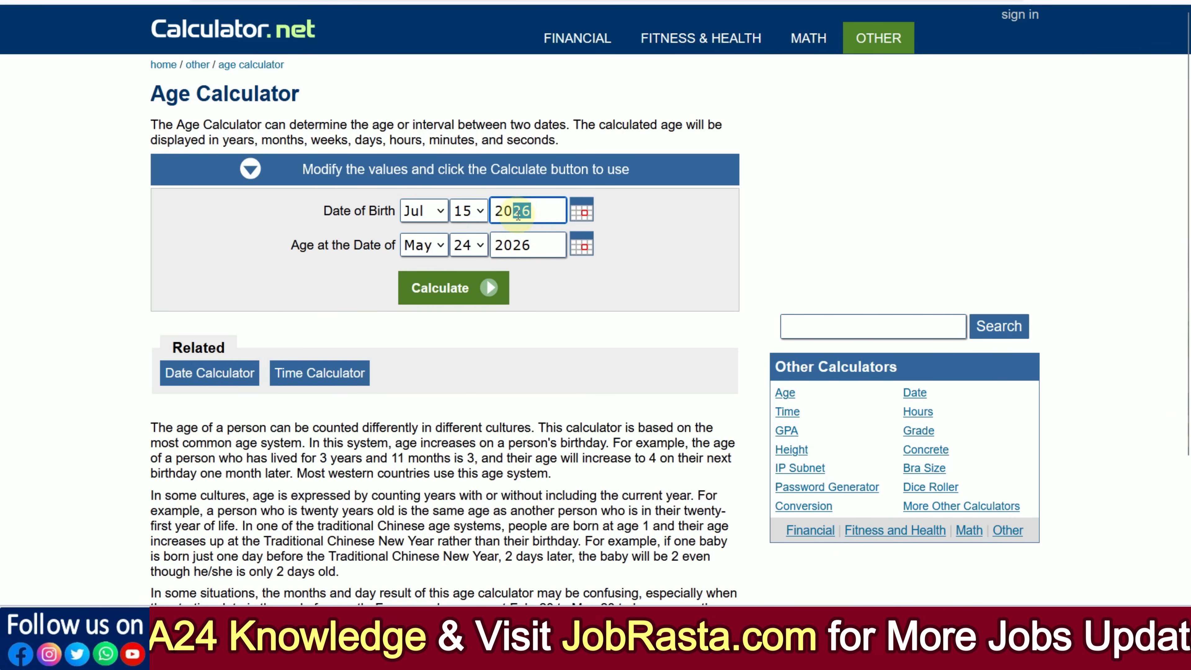
type("02")
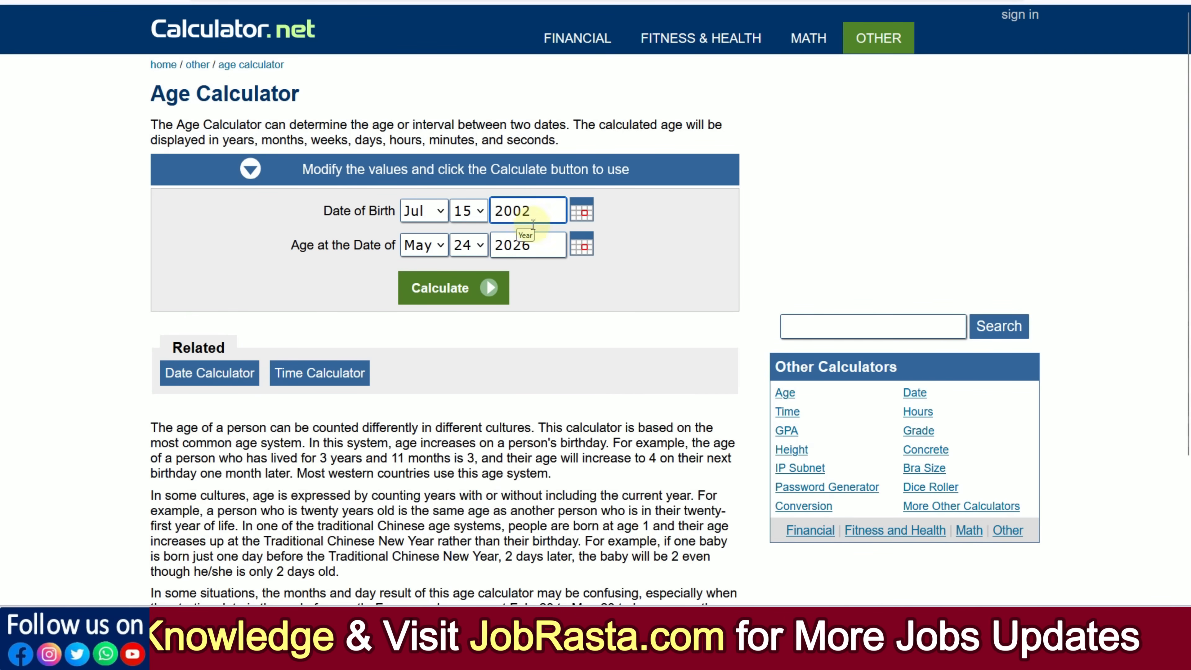
left_click(571, 279)
Step: Set the age-at date to Jun 12, 2026 and calculate the candidate's age
left_click(413, 244)
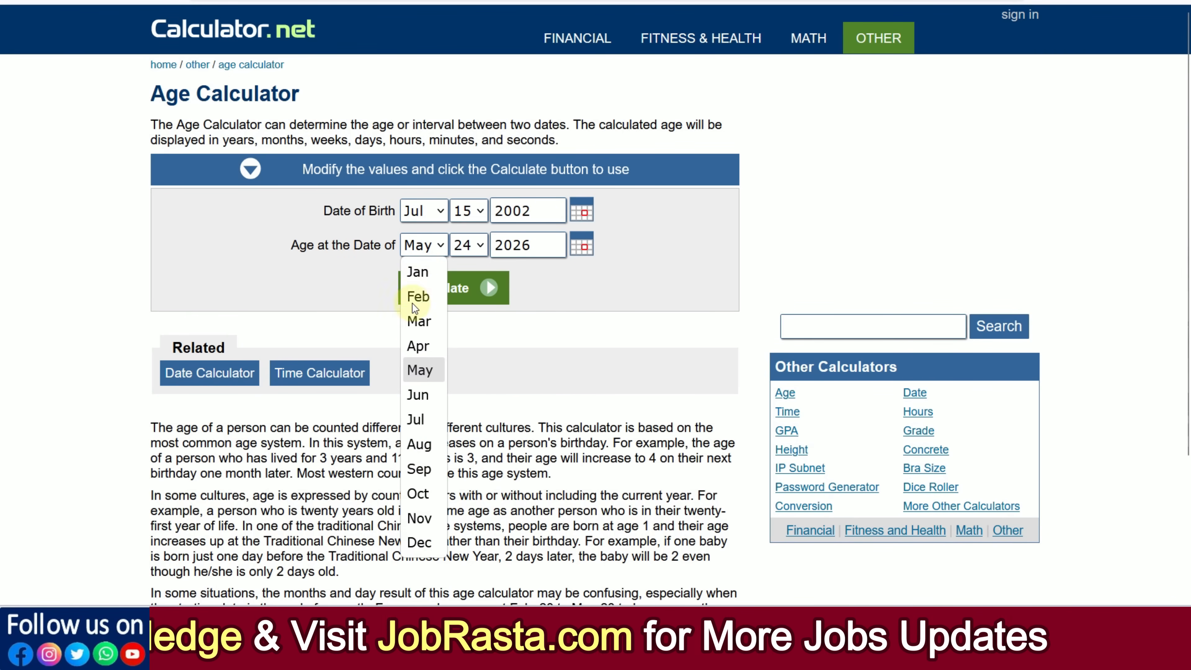
left_click(422, 403)
left_click(468, 246)
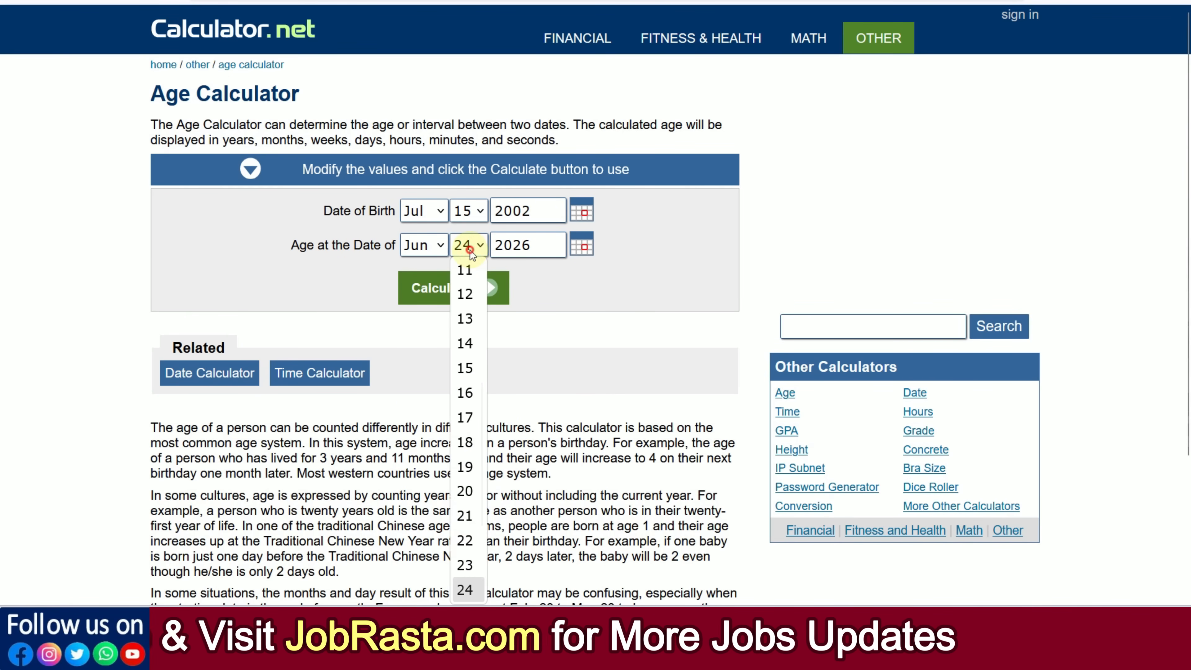
left_click(465, 302)
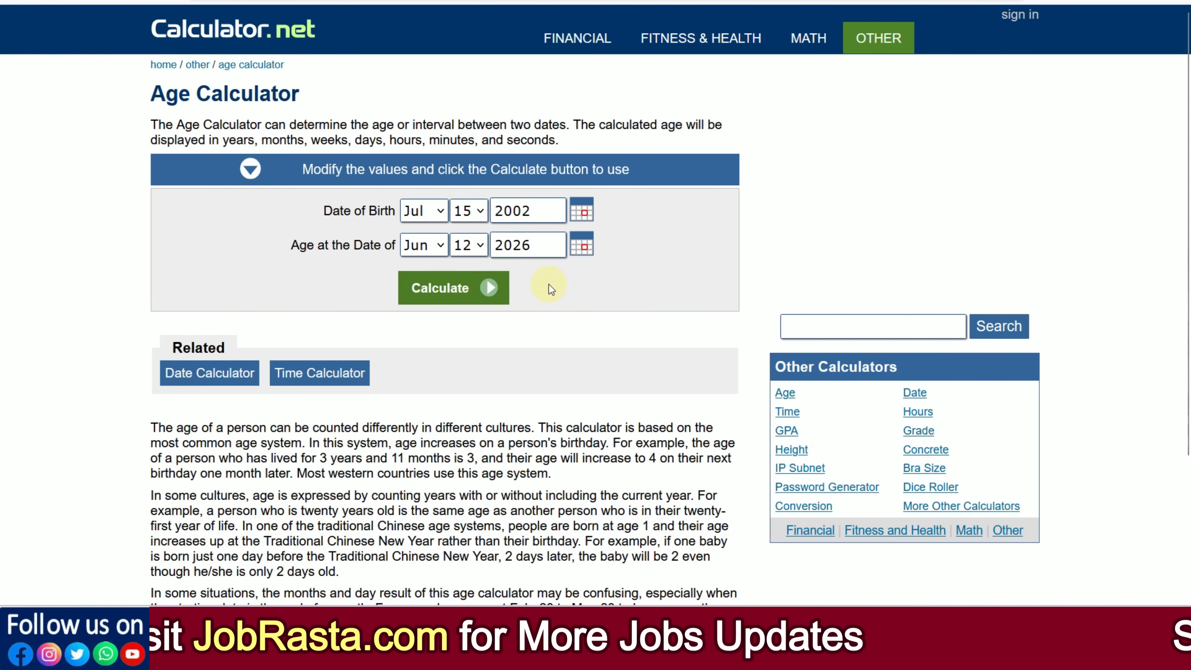
left_click(464, 287)
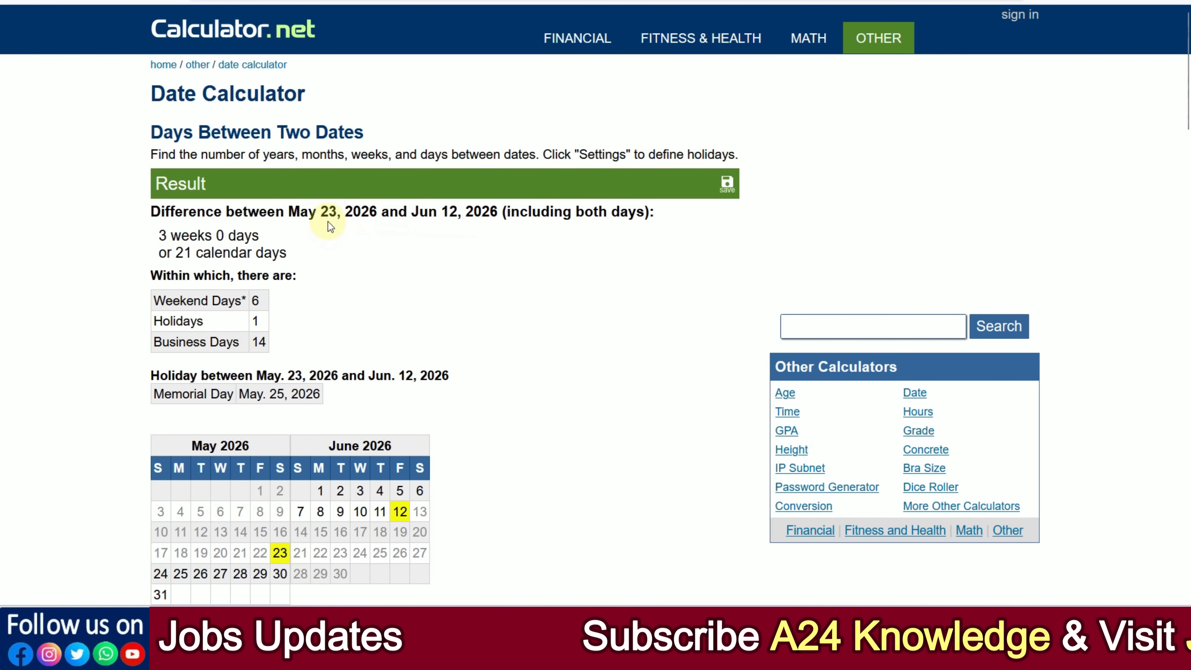
Step: Check the last application date in the Date Calculator's result for the days counted from May 23, 2026
left_click_drag(184, 252, 255, 253)
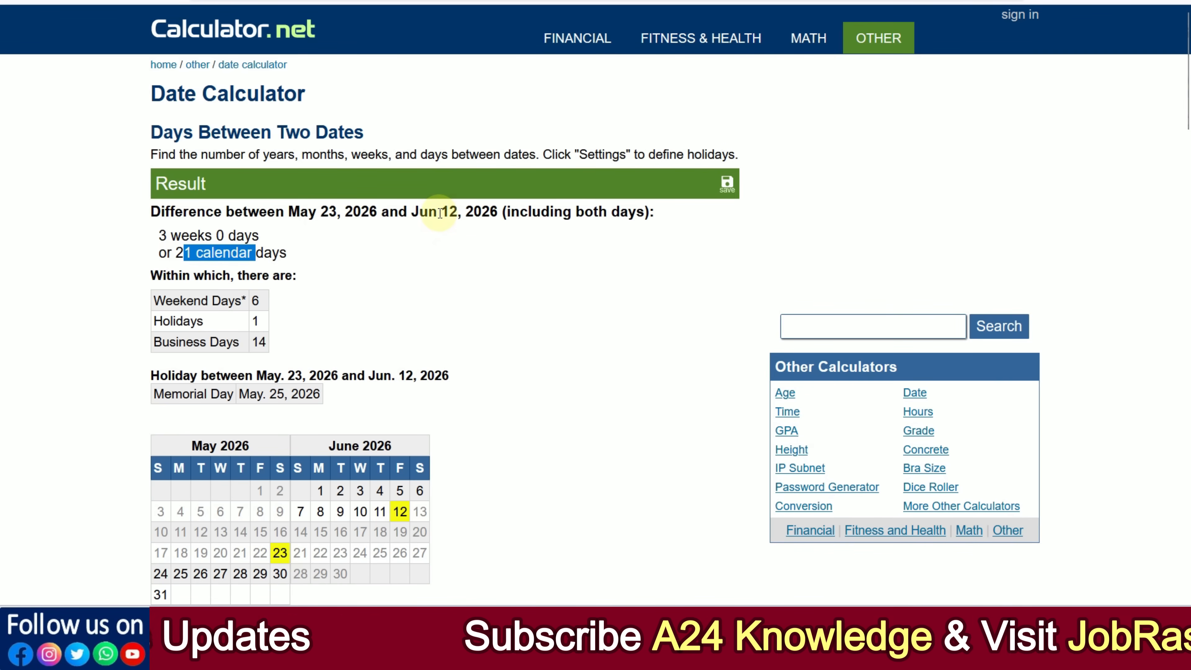
left_click_drag(428, 213, 480, 212)
left_click(477, 254)
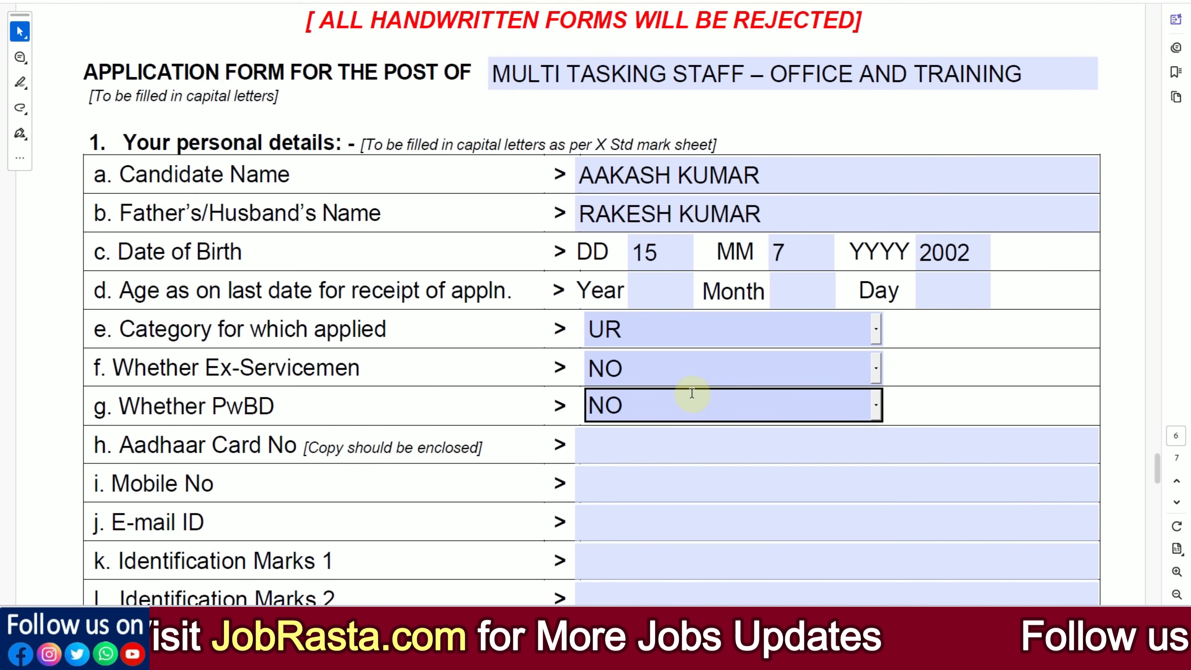
Step: Switch back to the application form and fill in the age as 23 years, 10 months and 8 days
left_click(659, 303)
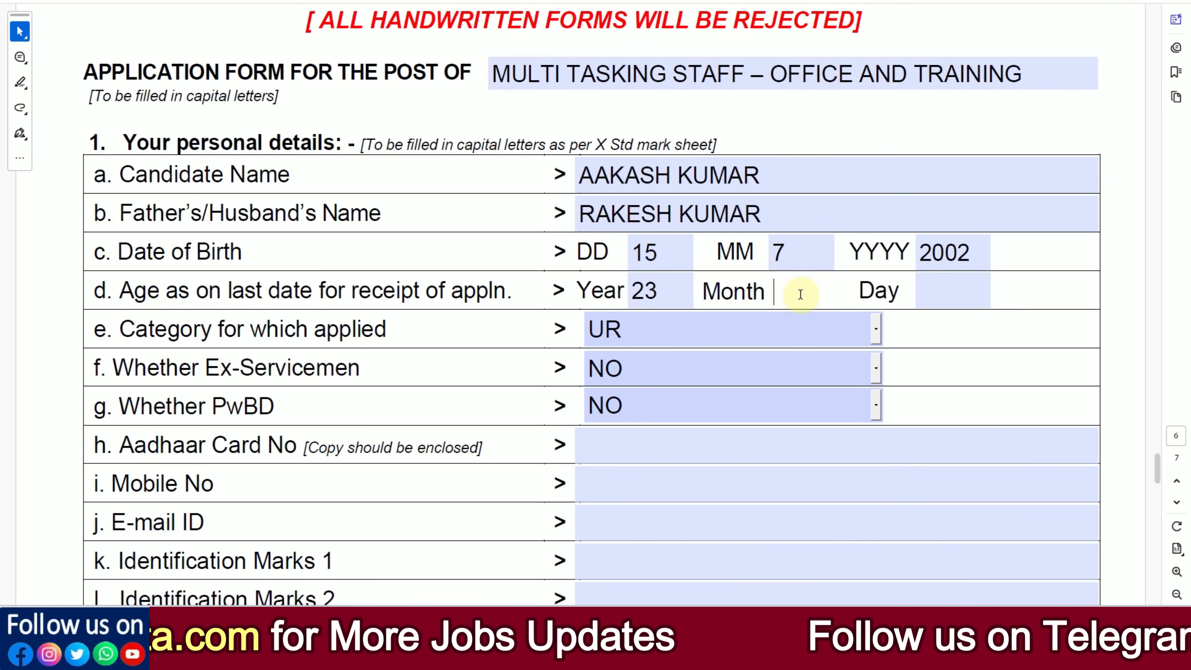
left_click(935, 290)
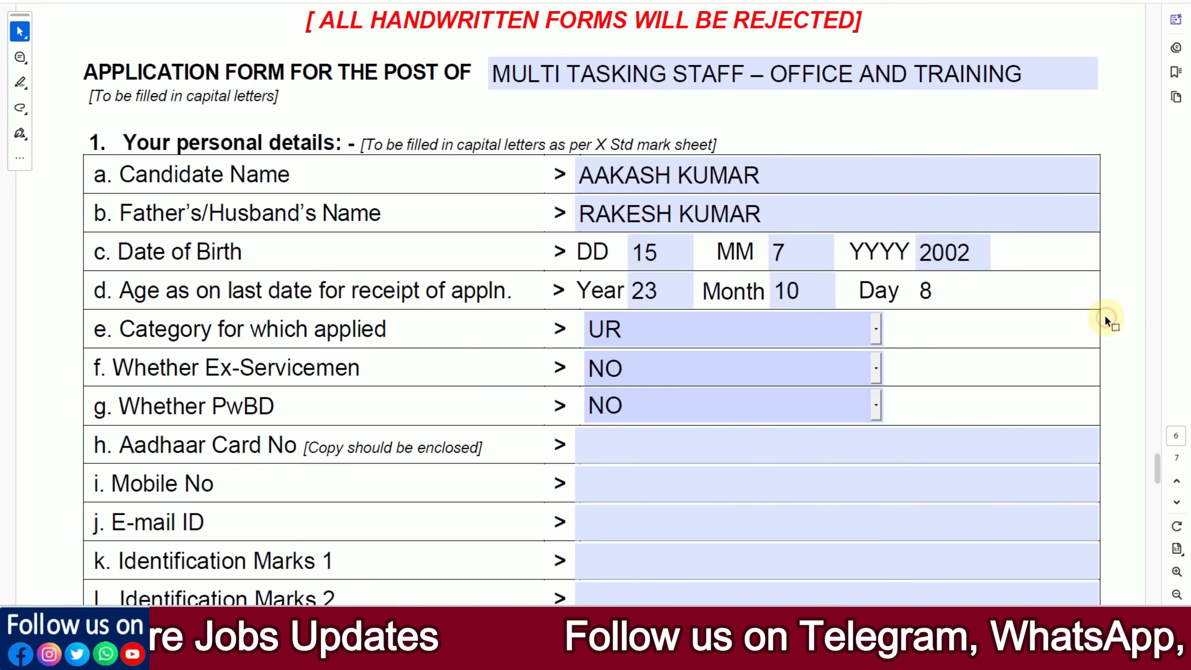
Step: Try OBC and SC as the category applied for, then return the category to UR
scroll(989, 324, "down", 2)
left_click(647, 243)
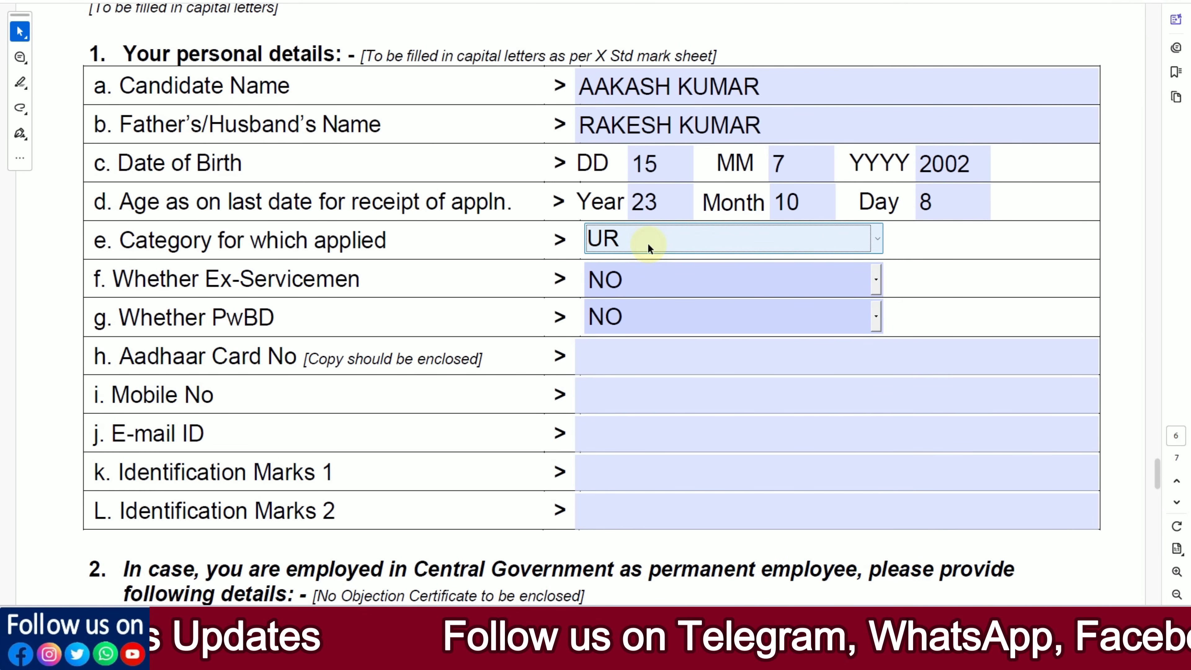
left_click(867, 239)
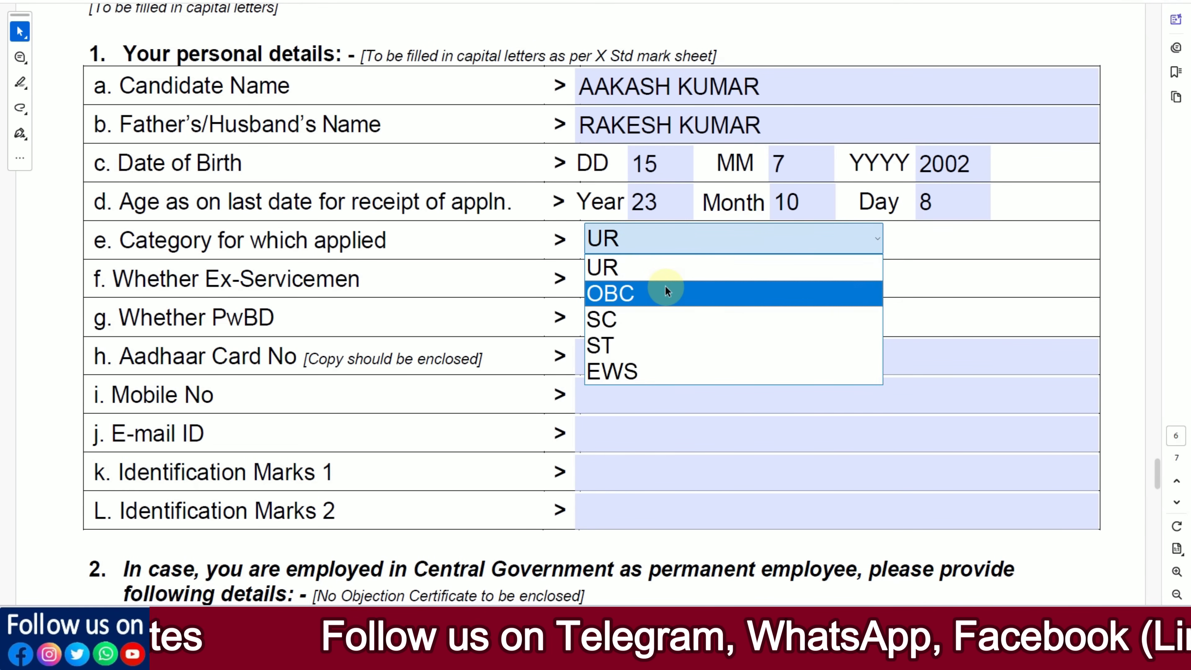
left_click(666, 293)
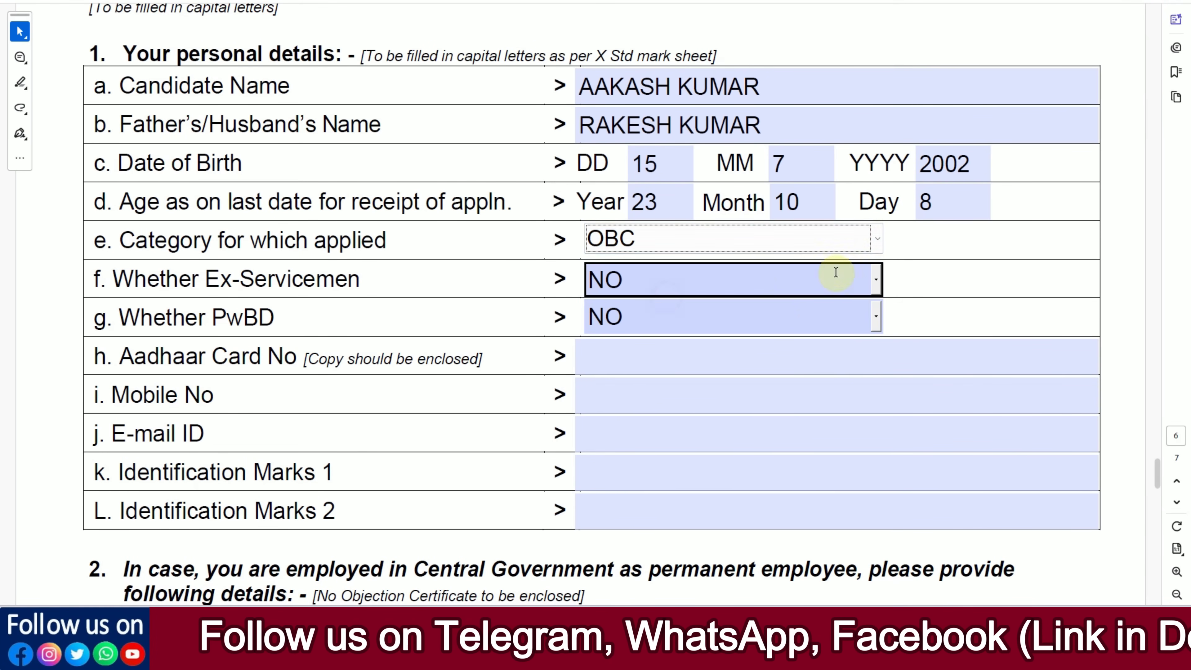
left_click(877, 240)
left_click(745, 317)
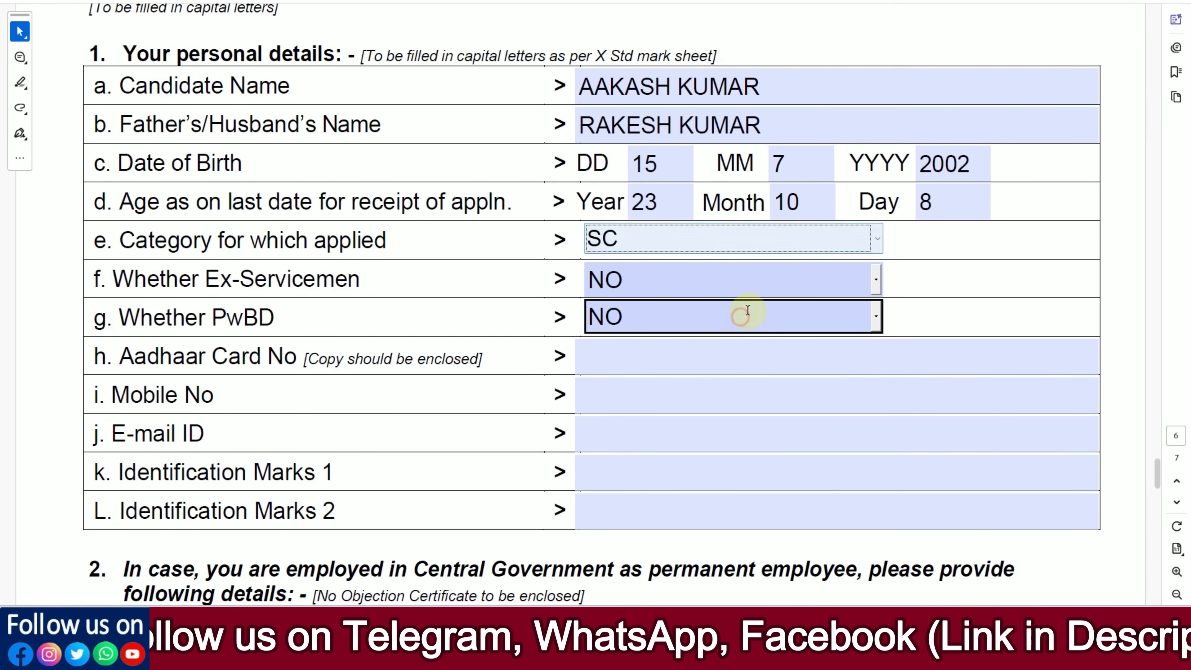
left_click(874, 241)
left_click(726, 275)
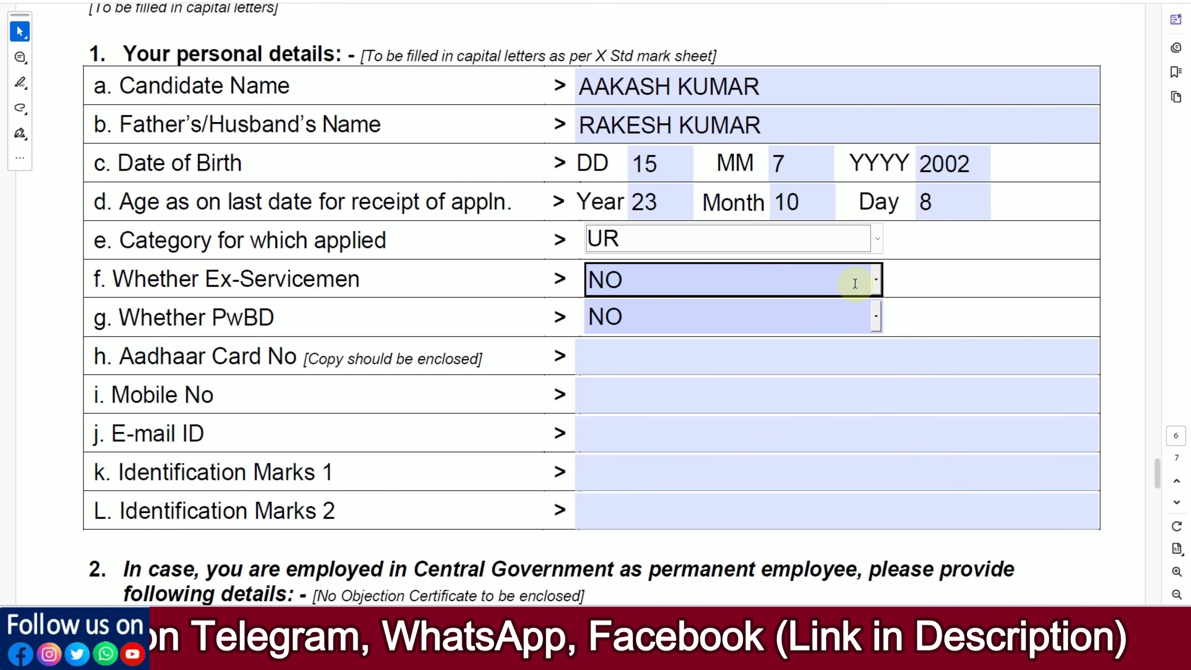
Step: Check the Ex-Servicemen choice, try YES for the PwBD status and return it to NO
left_click(875, 285)
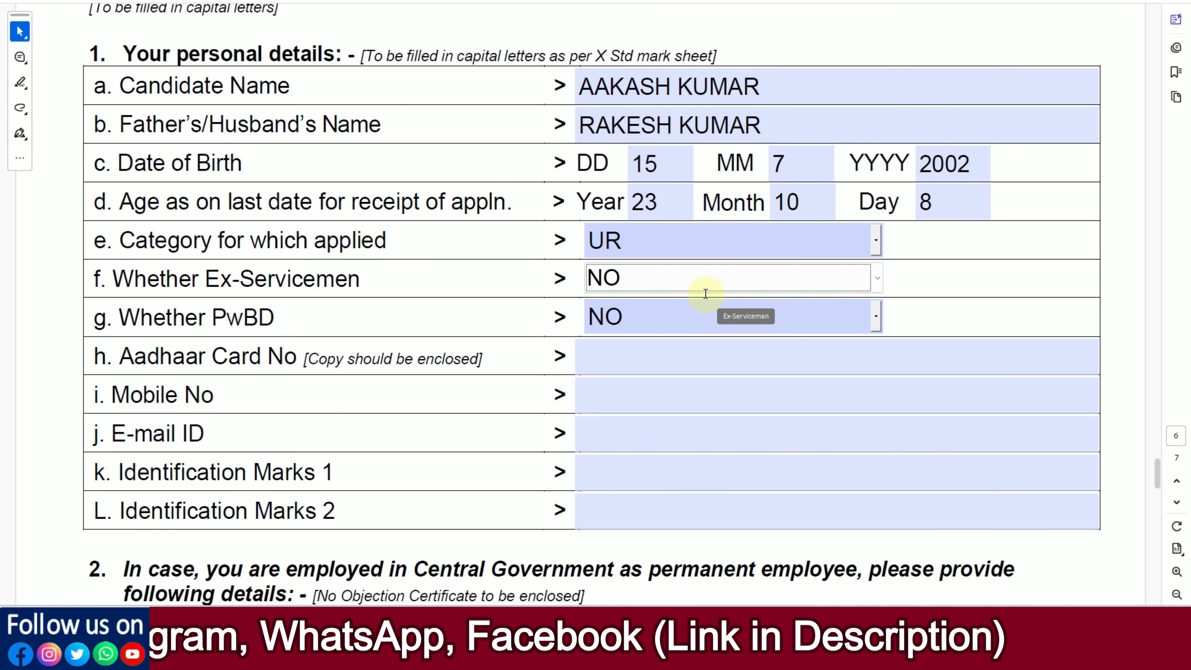
left_click(876, 319)
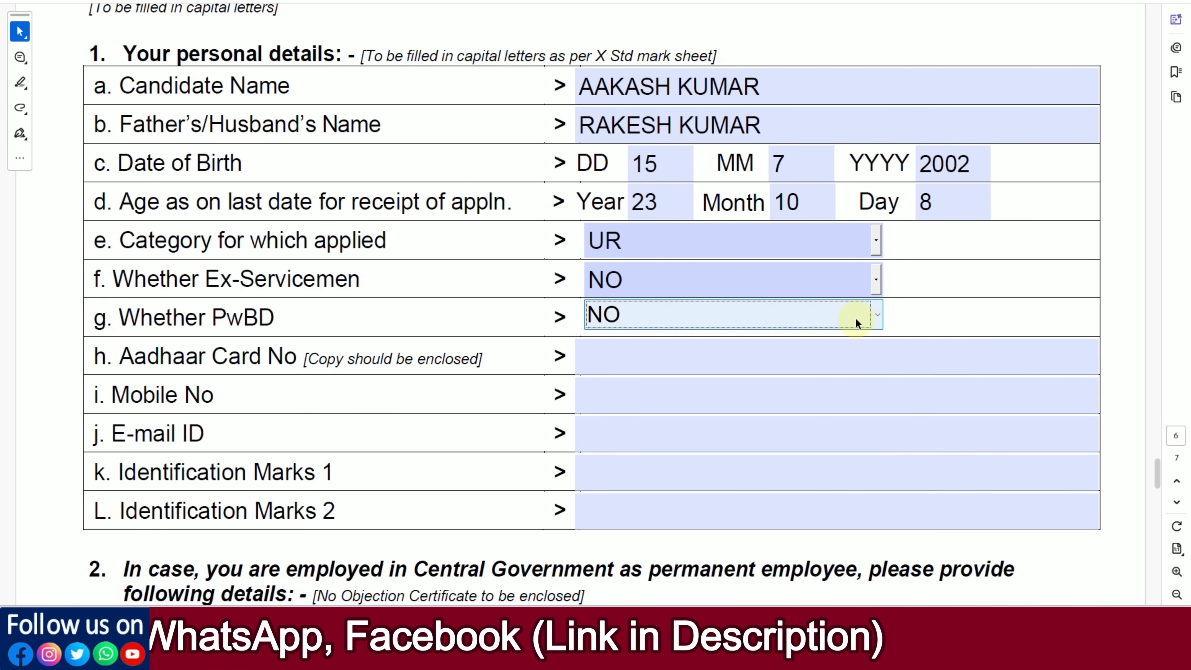
left_click(878, 315)
left_click(780, 339)
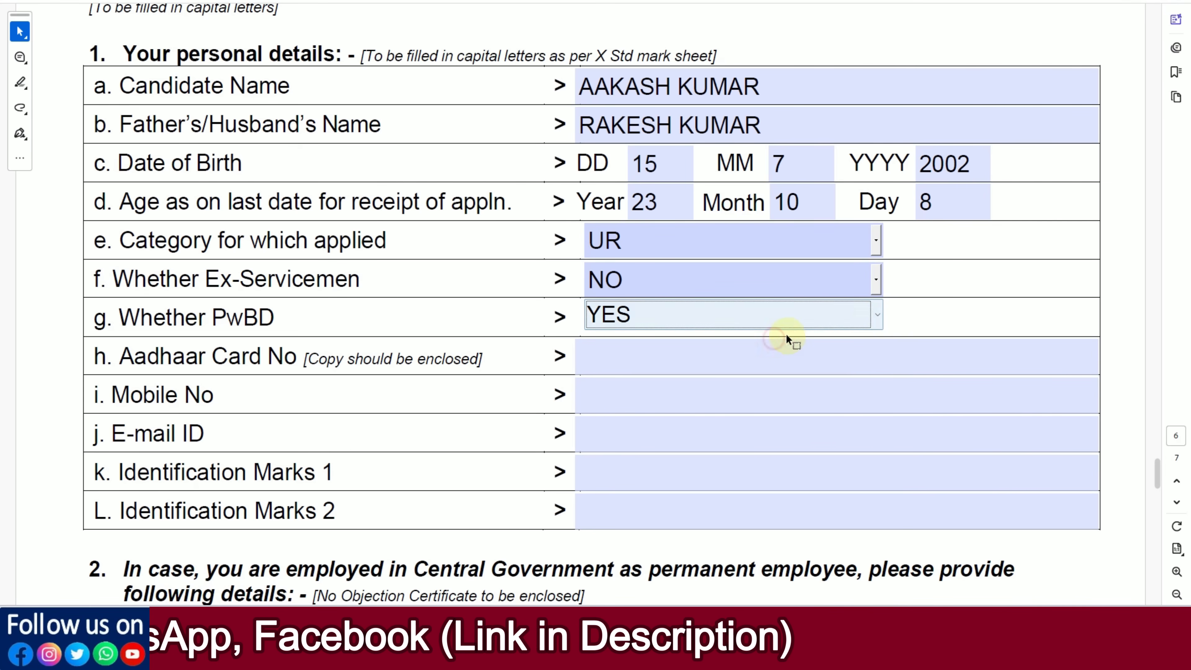
left_click(877, 313)
left_click(795, 367)
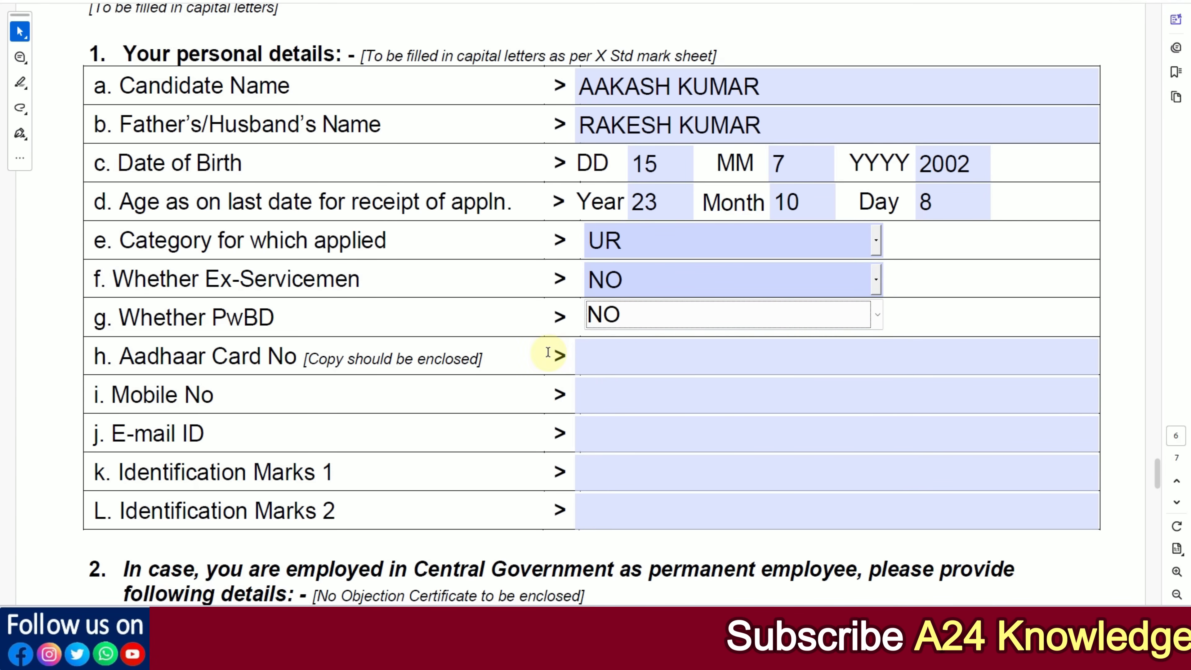
Step: Review the Aadhaar, mobile number, e-mail and identification marks fields and the note about enclosing an Aadhaar copy
left_click(608, 365)
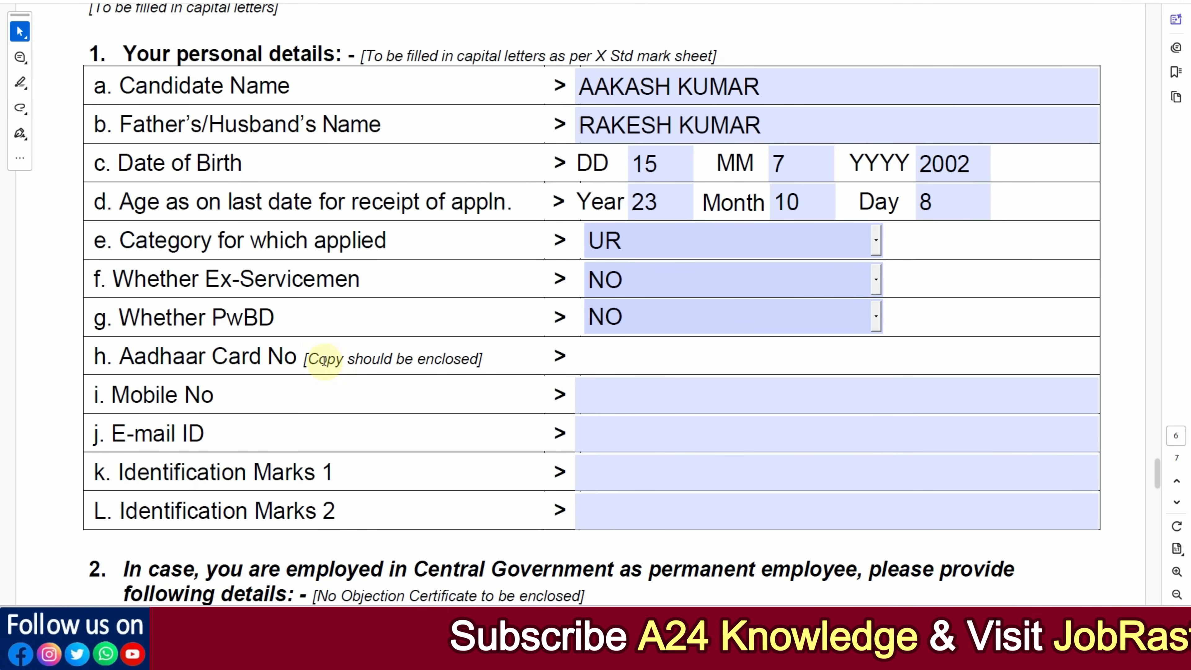
left_click_drag(304, 359, 479, 360)
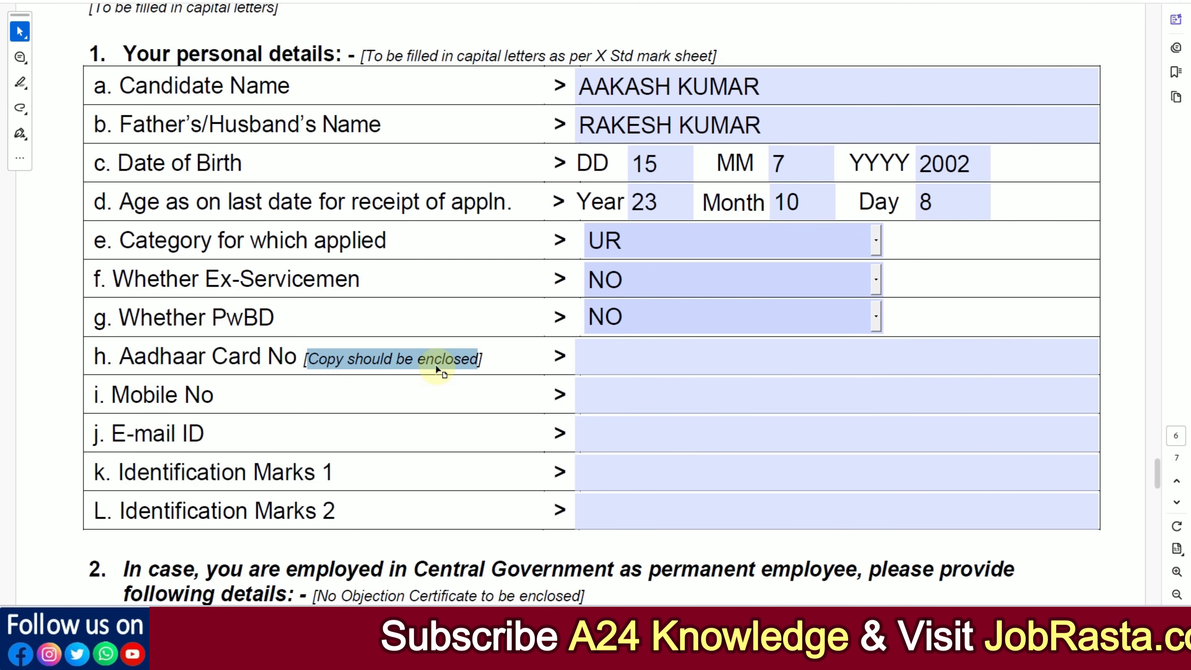
left_click(503, 356)
left_click(620, 359)
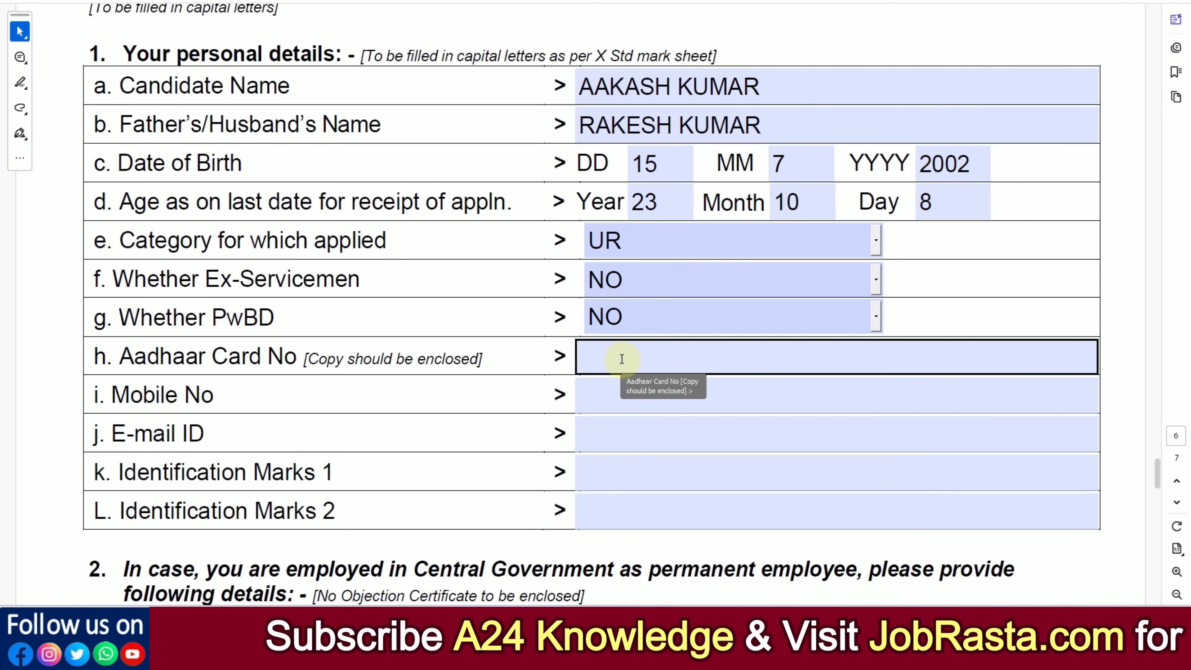
left_click(627, 360)
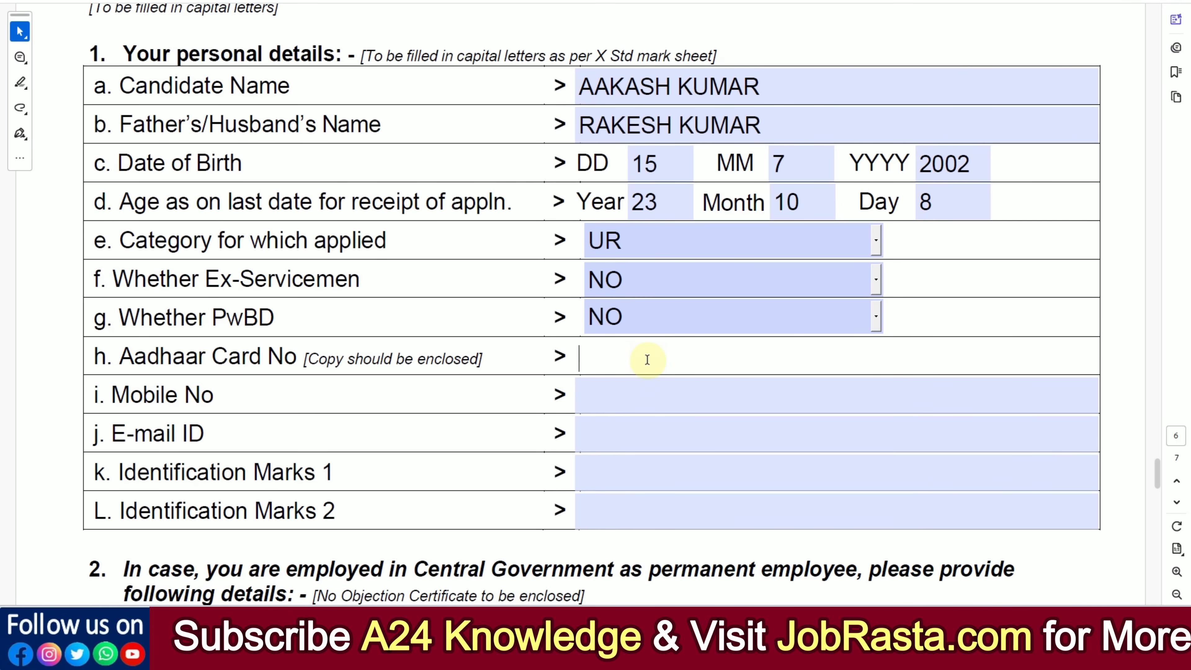
left_click(636, 391)
left_click(632, 432)
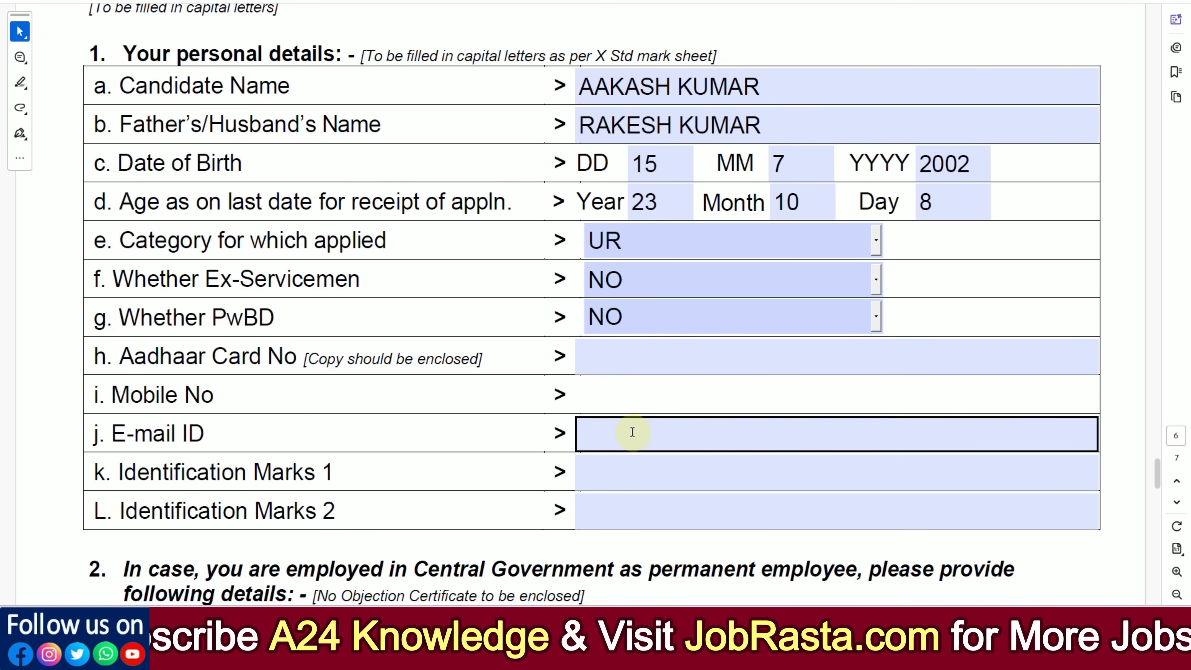
left_click(633, 432)
scroll(624, 422, "down", 3)
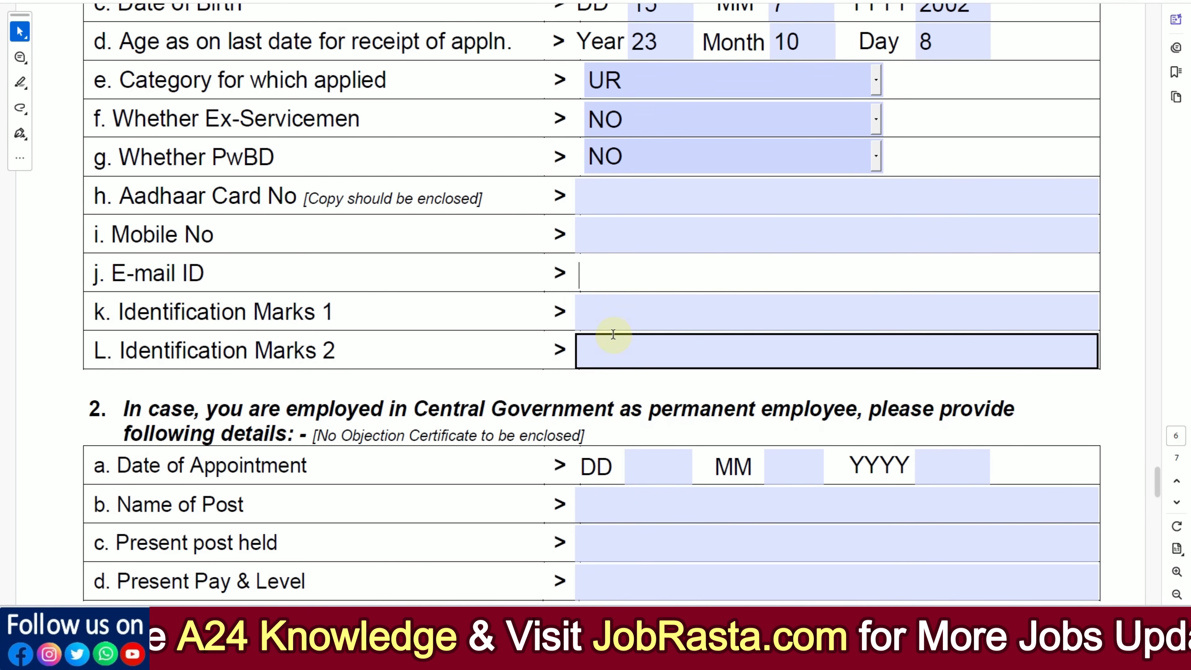
left_click(611, 323)
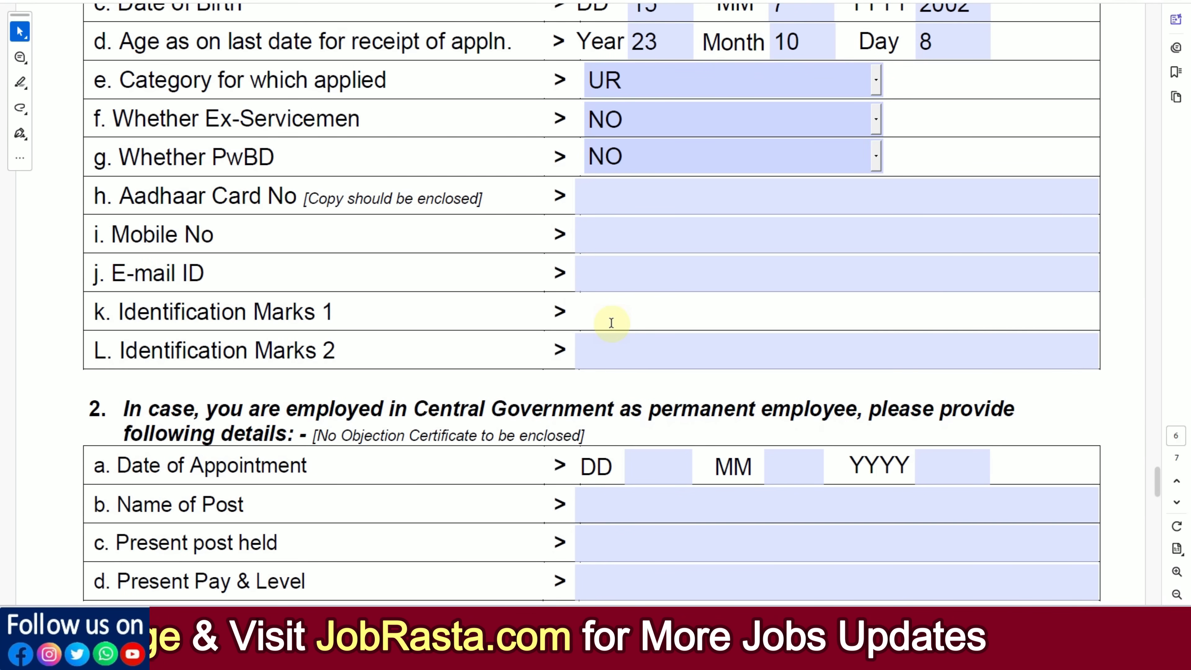
Step: Fill in the 10th / SSLC / Matriculation row with 480 marks obtained, 600 total marks and 2022 as year of passing
scroll(612, 323, "down", 2)
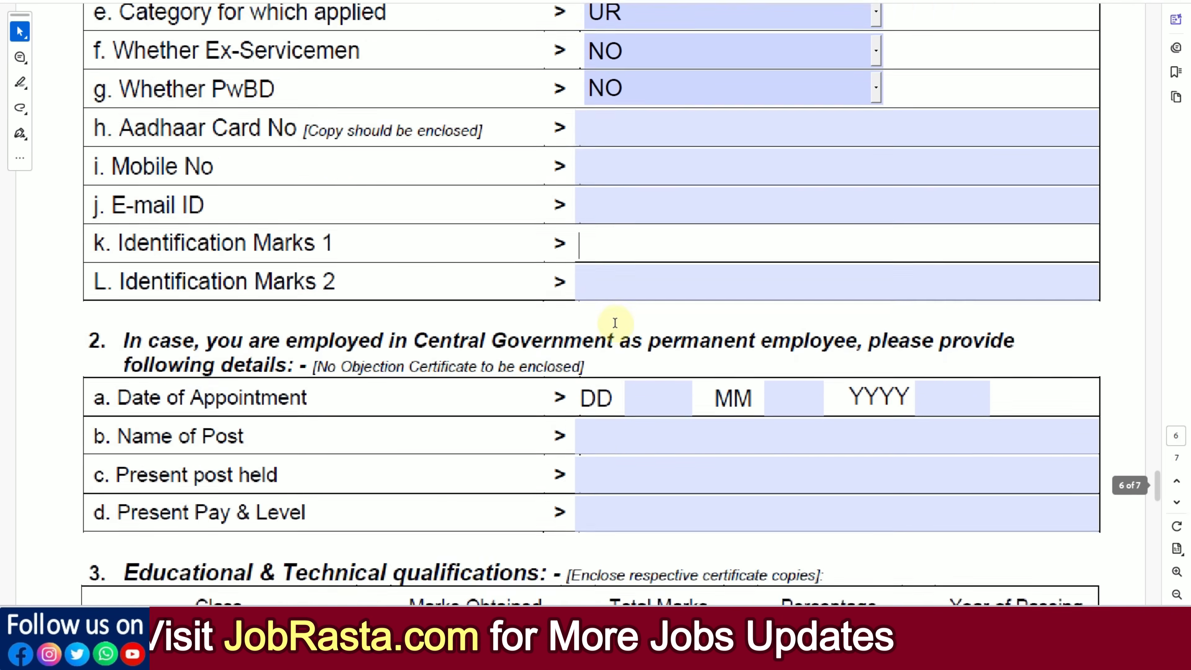
scroll(613, 323, "down", 2)
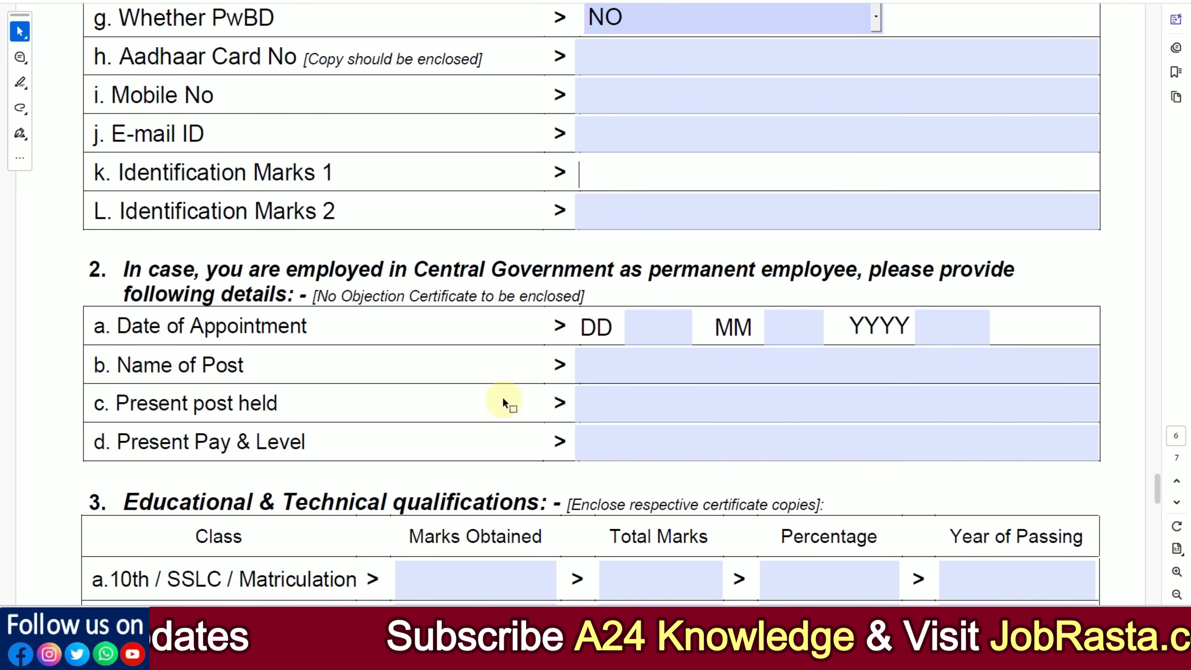
scroll(502, 397, "down", 3)
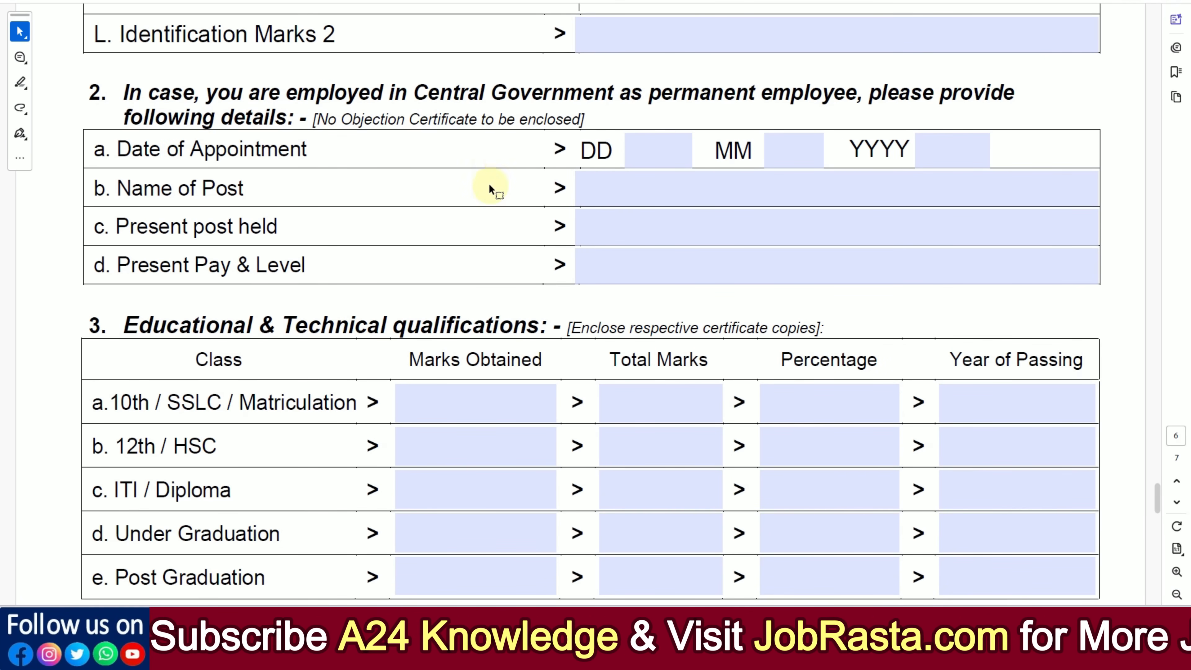
scroll(500, 237, "down", 1)
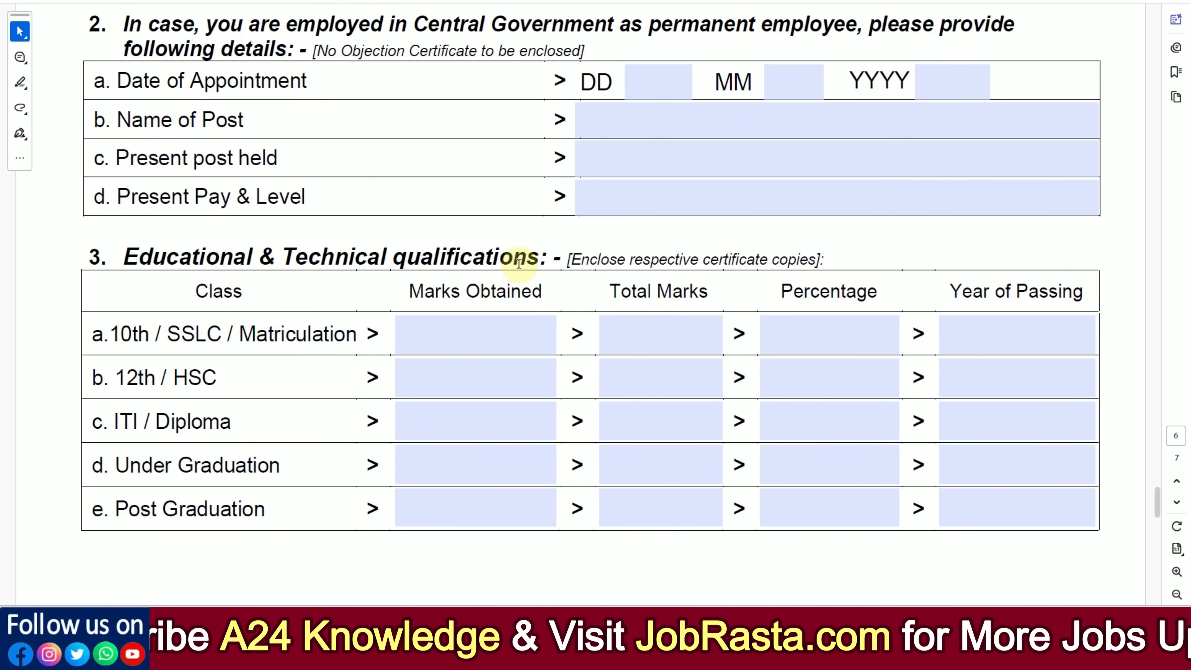
scroll(520, 265, "down", 1)
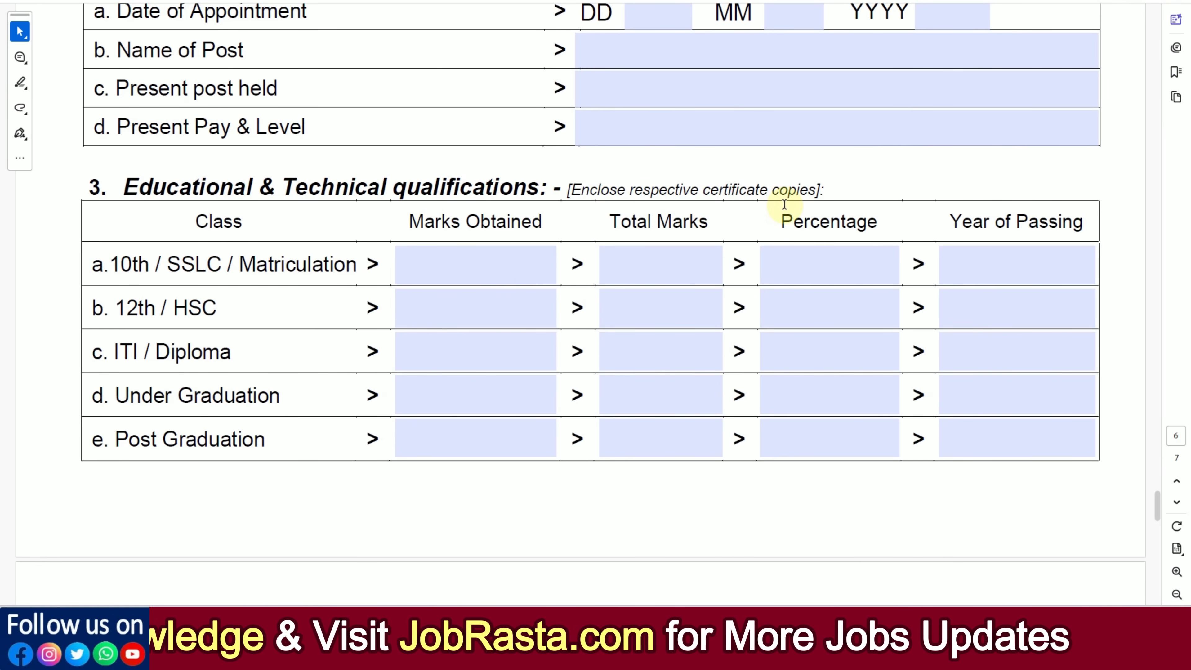
left_click(498, 258)
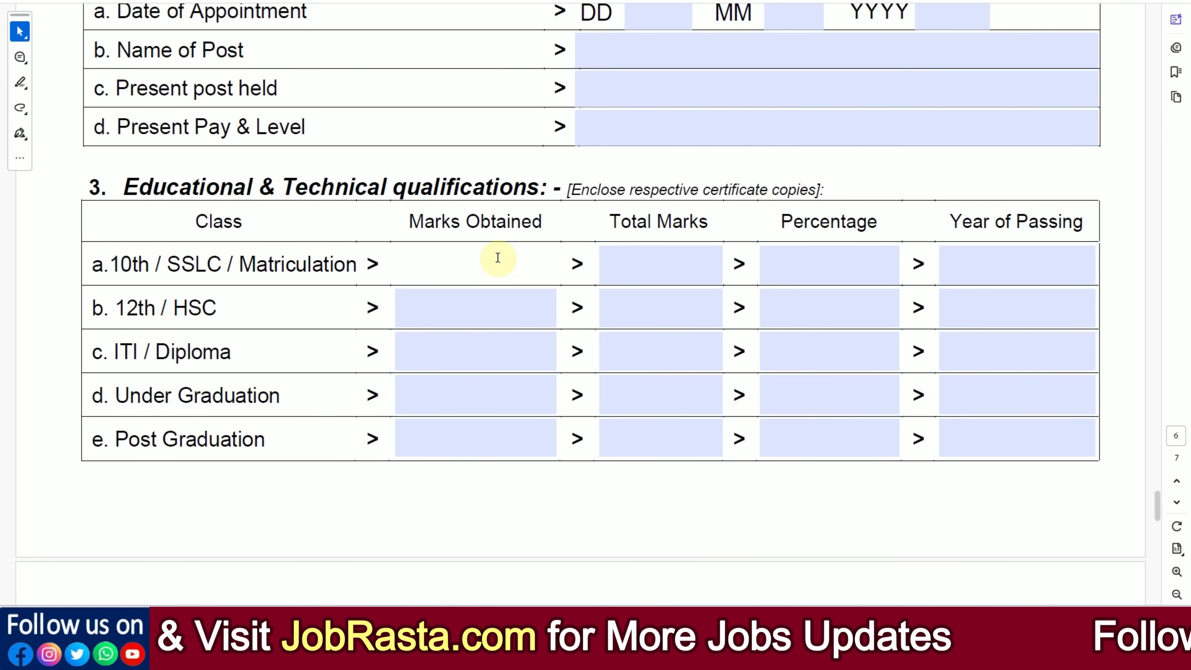
type("480")
key("Tab")
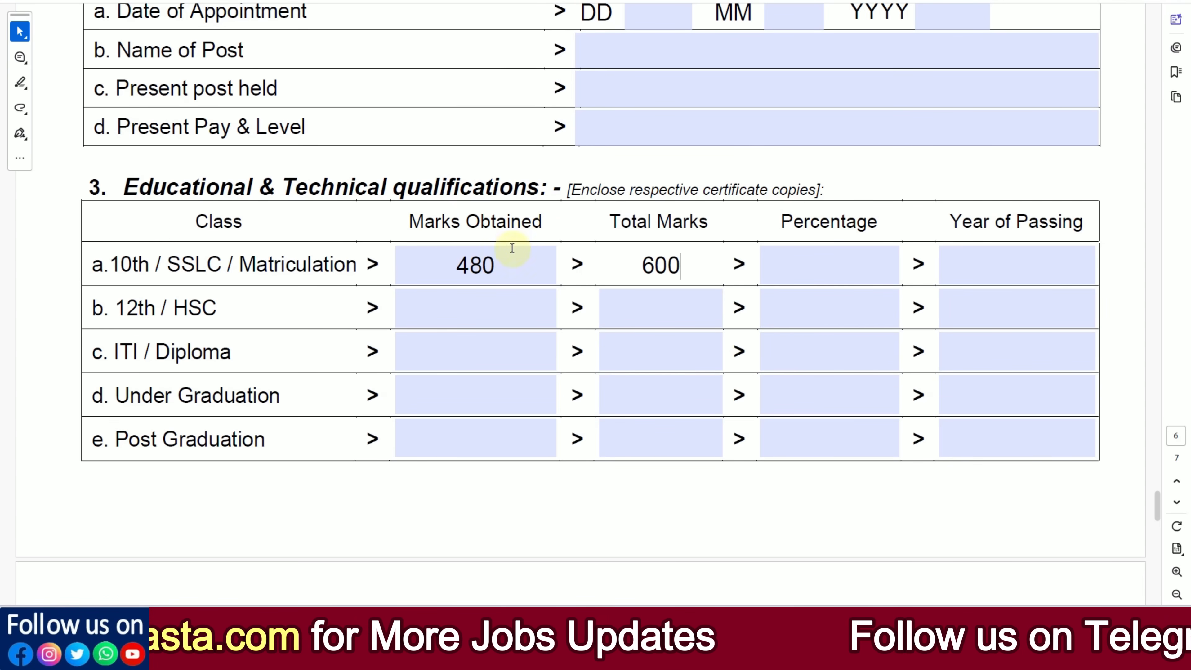
left_click(831, 256)
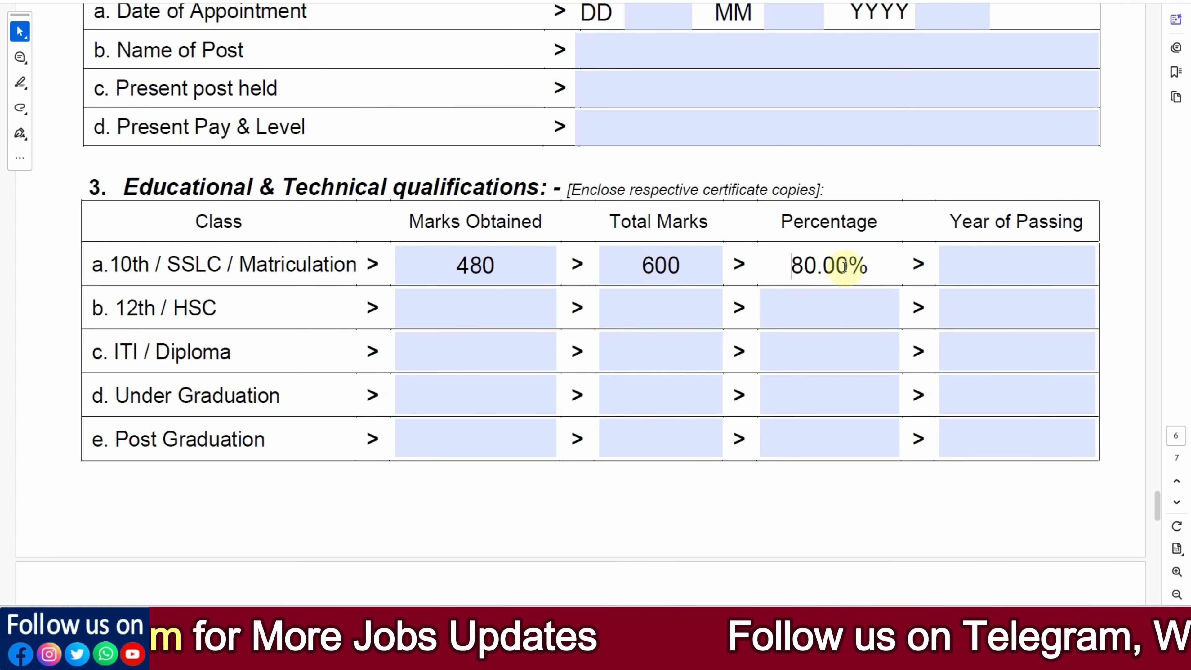
left_click(980, 269)
type("2022")
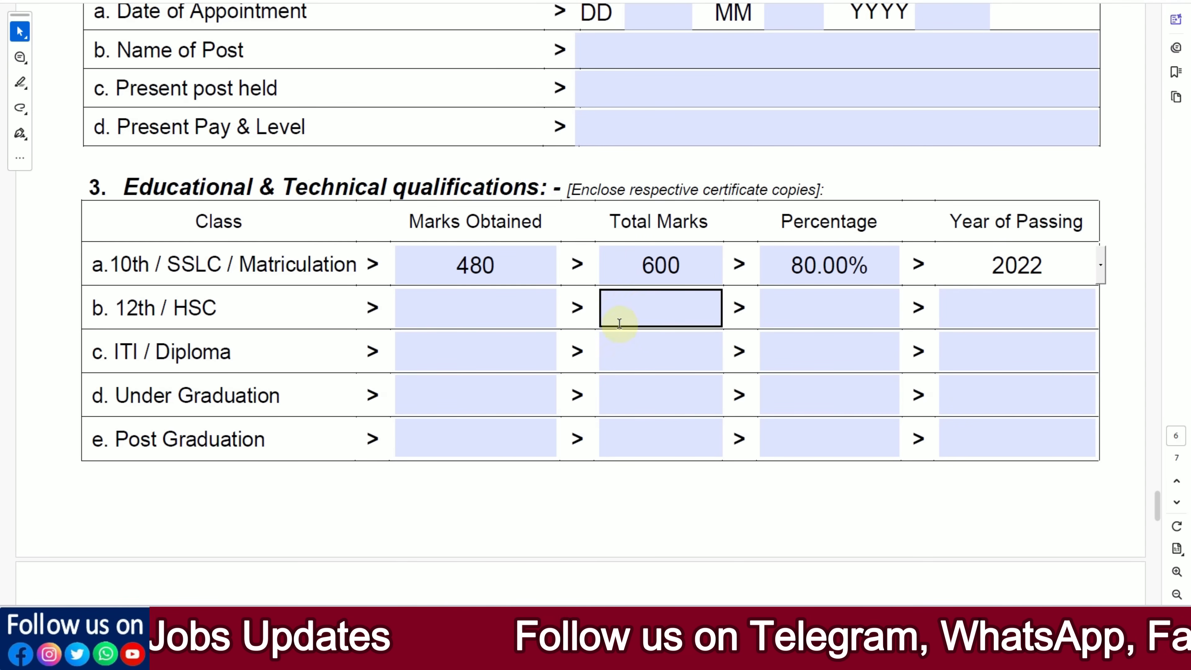
Step: Fill in the 12th / HSC row with 400 marks obtained, 550 total marks and 2024 as year of passing
left_click(523, 306)
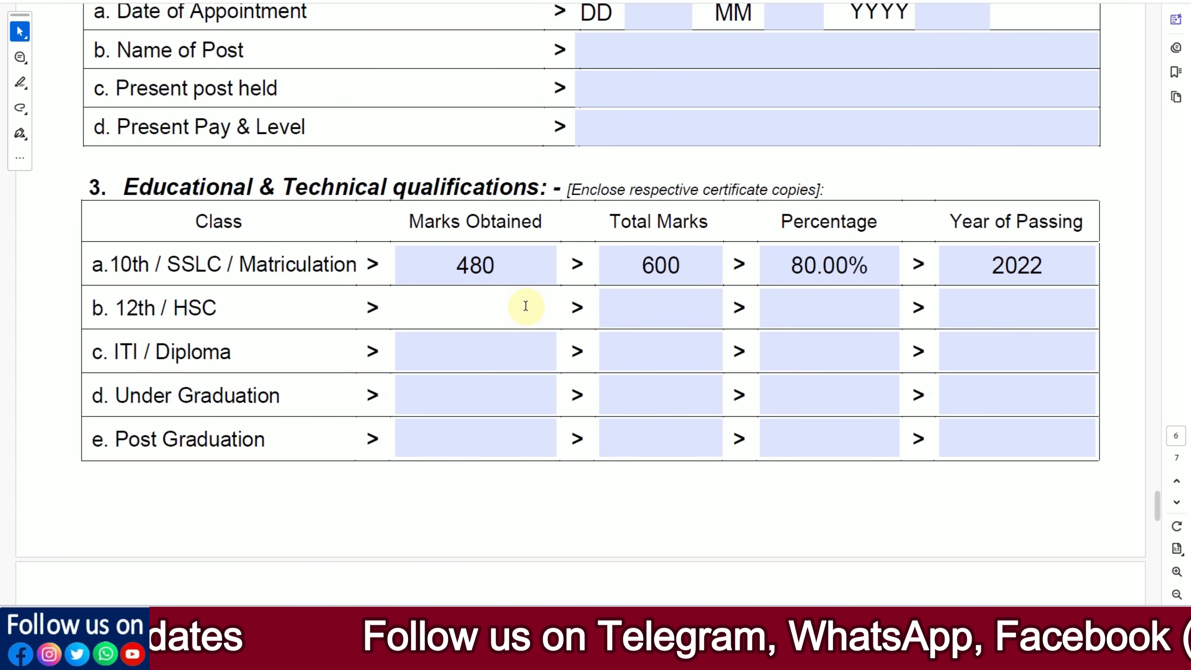
type("4")
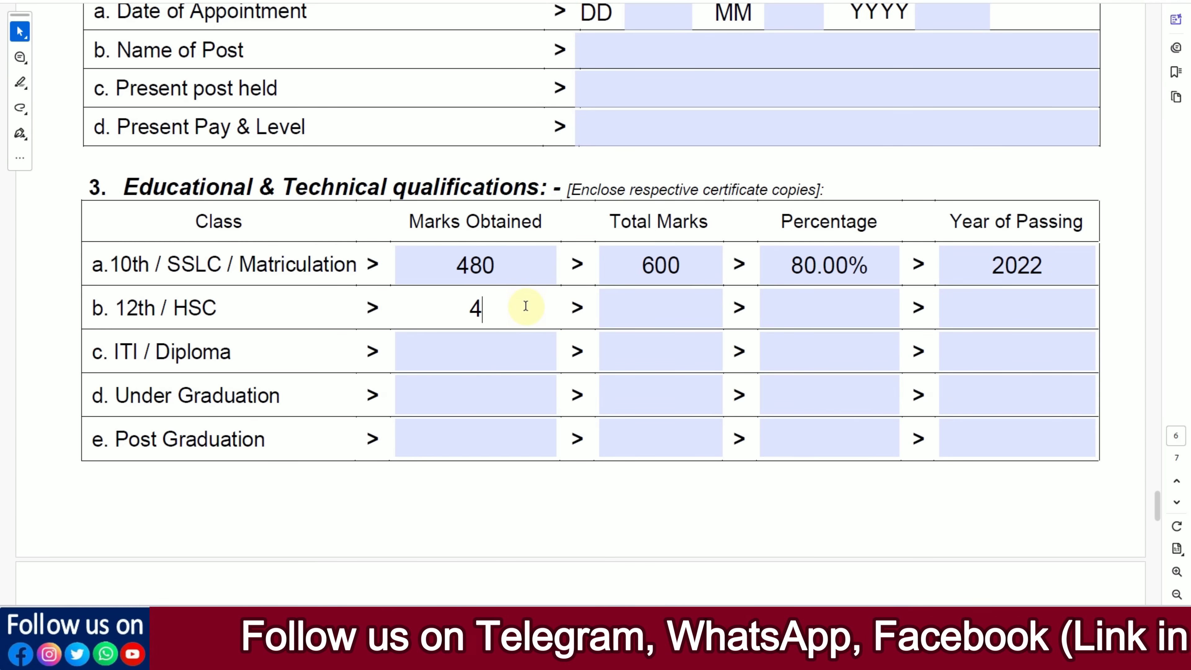
type("00")
key("Tab")
type("55")
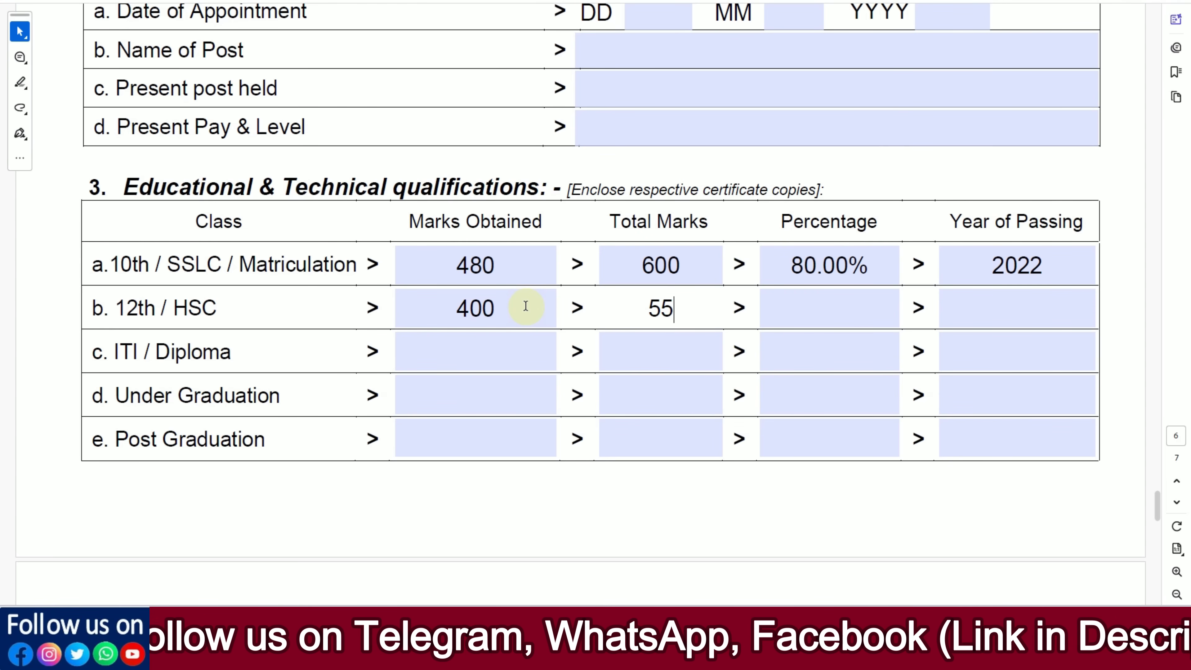
type("0")
left_click(983, 495)
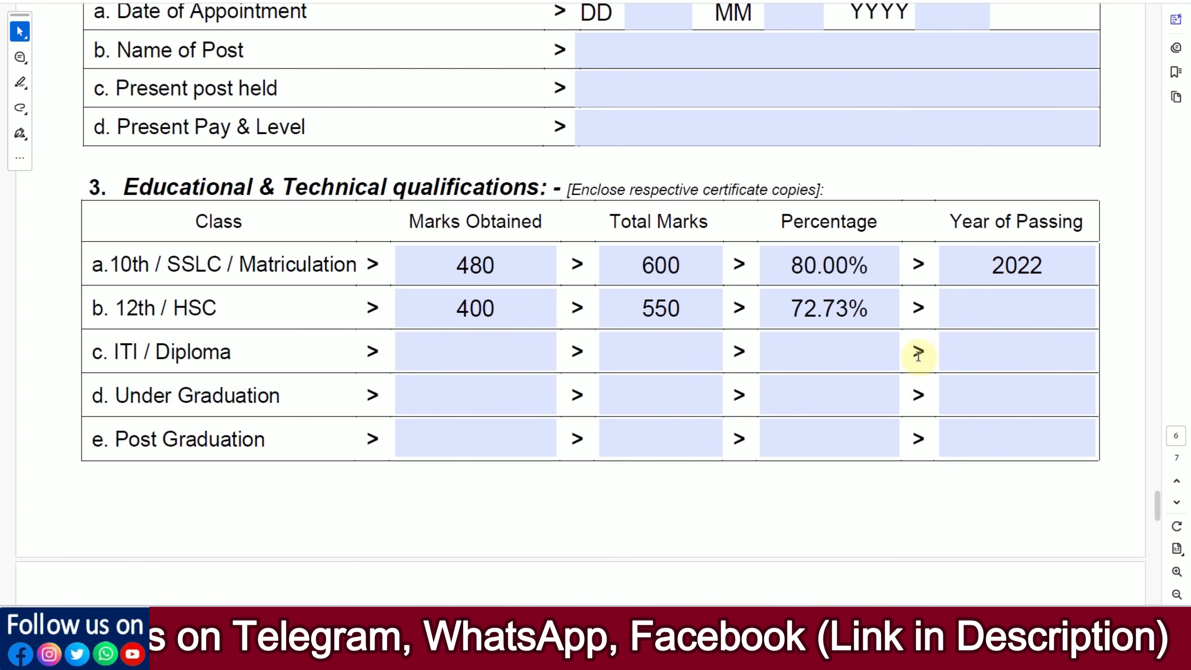
left_click(994, 318)
type("2024")
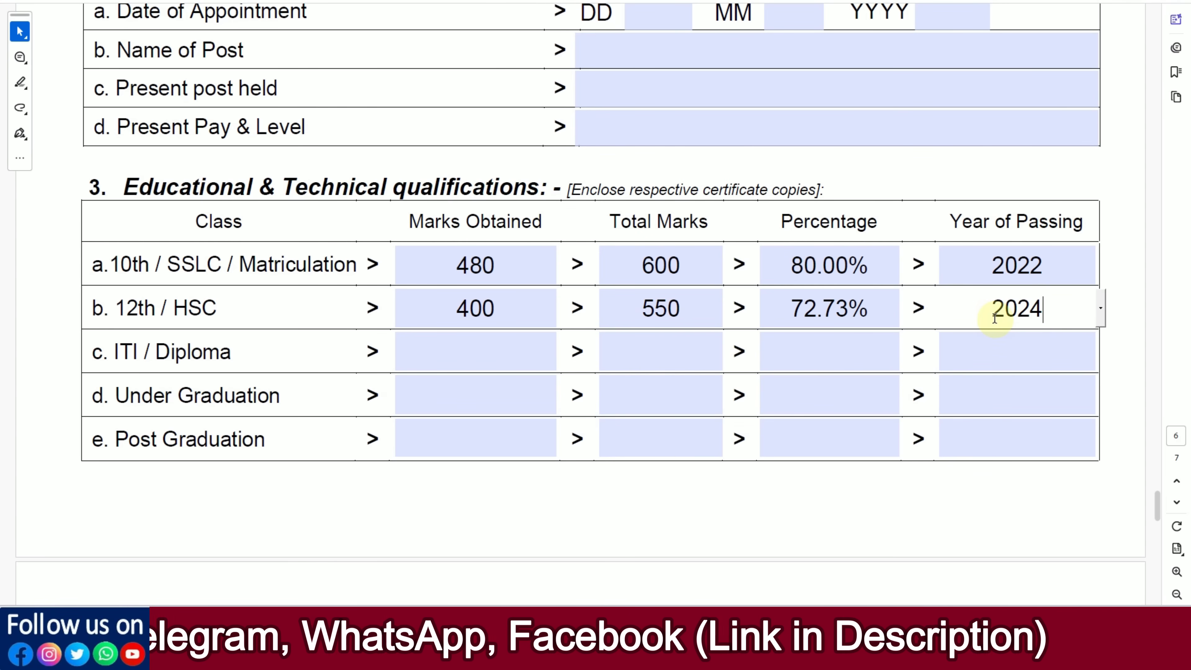
left_click(303, 379)
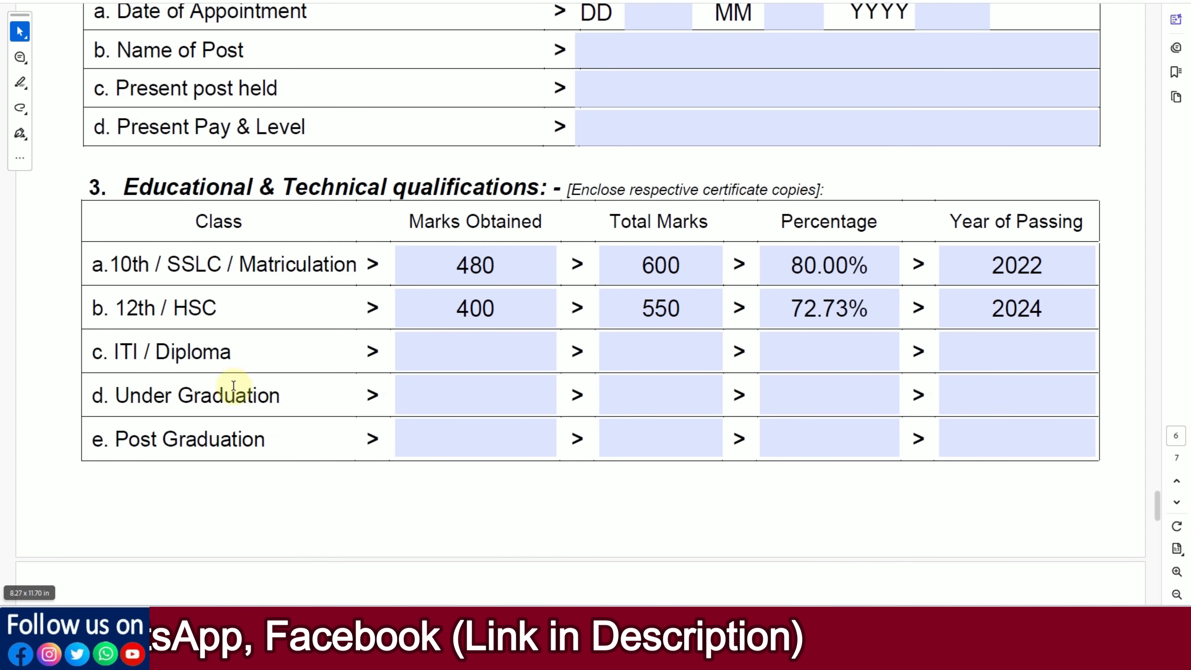
left_click(870, 338)
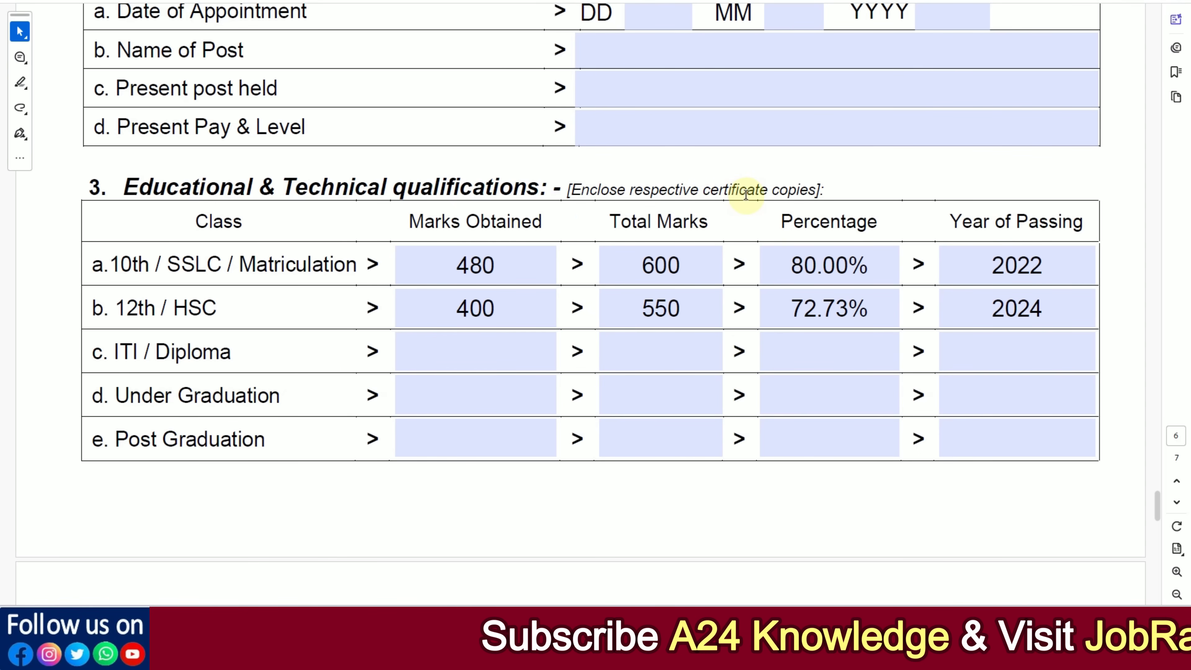
scroll(747, 405, "down", 6)
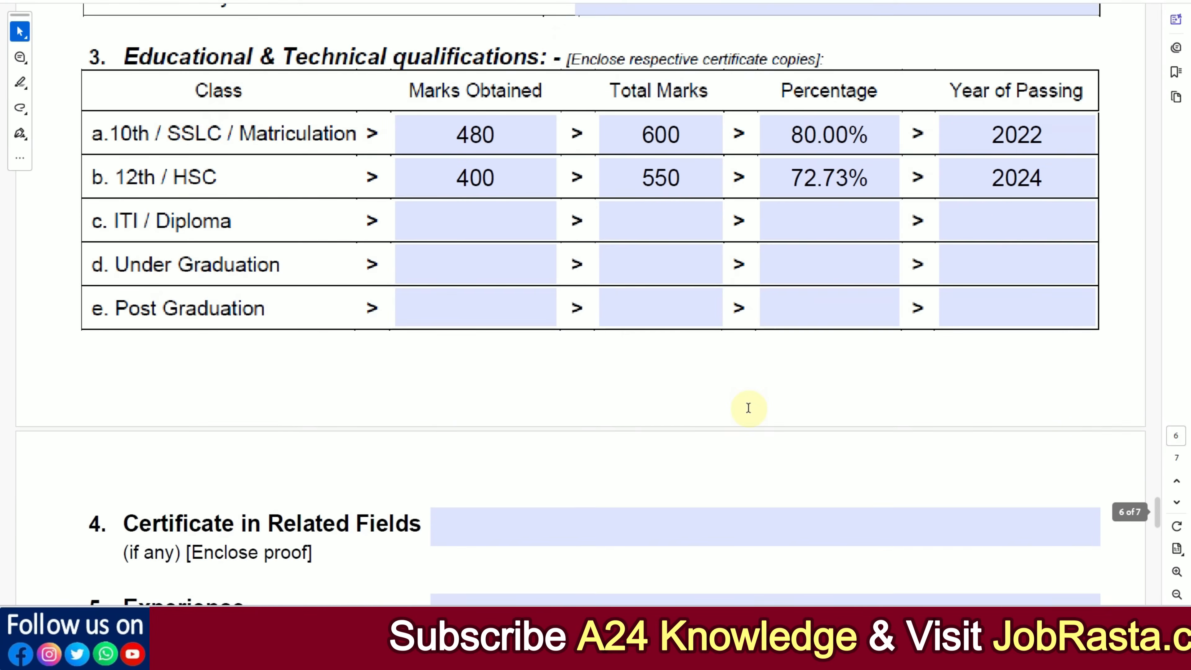
Step: Check the optional Certificate in Related Fields and Experience entries, leaving both blank
scroll(596, 356, "down", 3)
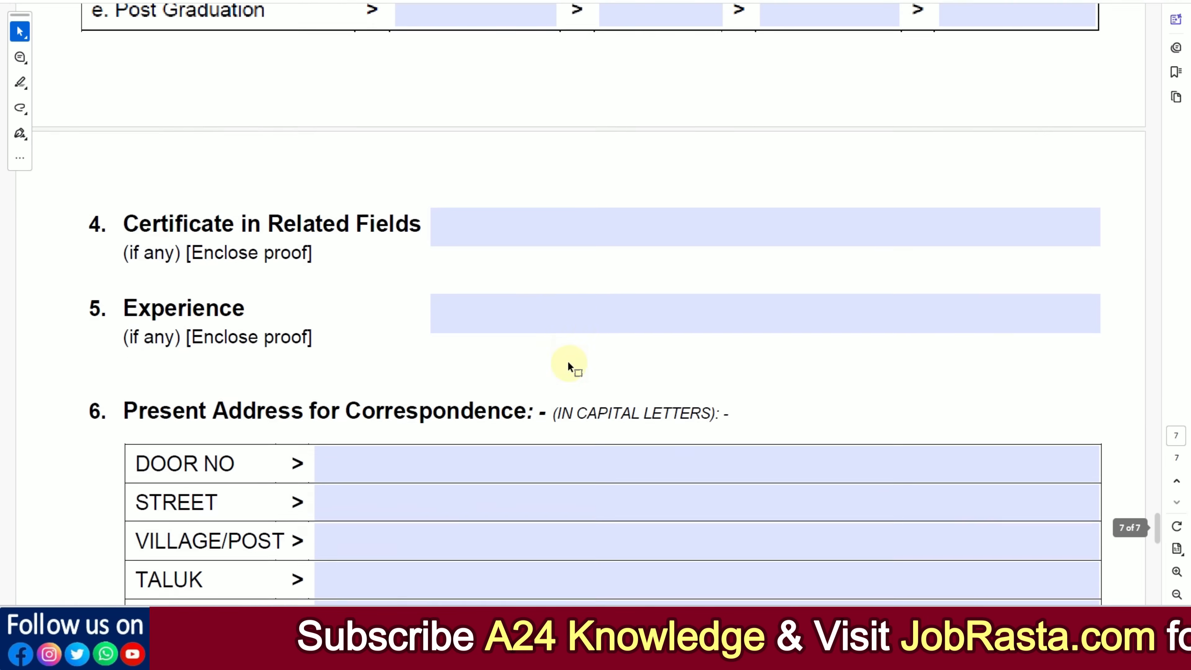
left_click(477, 223)
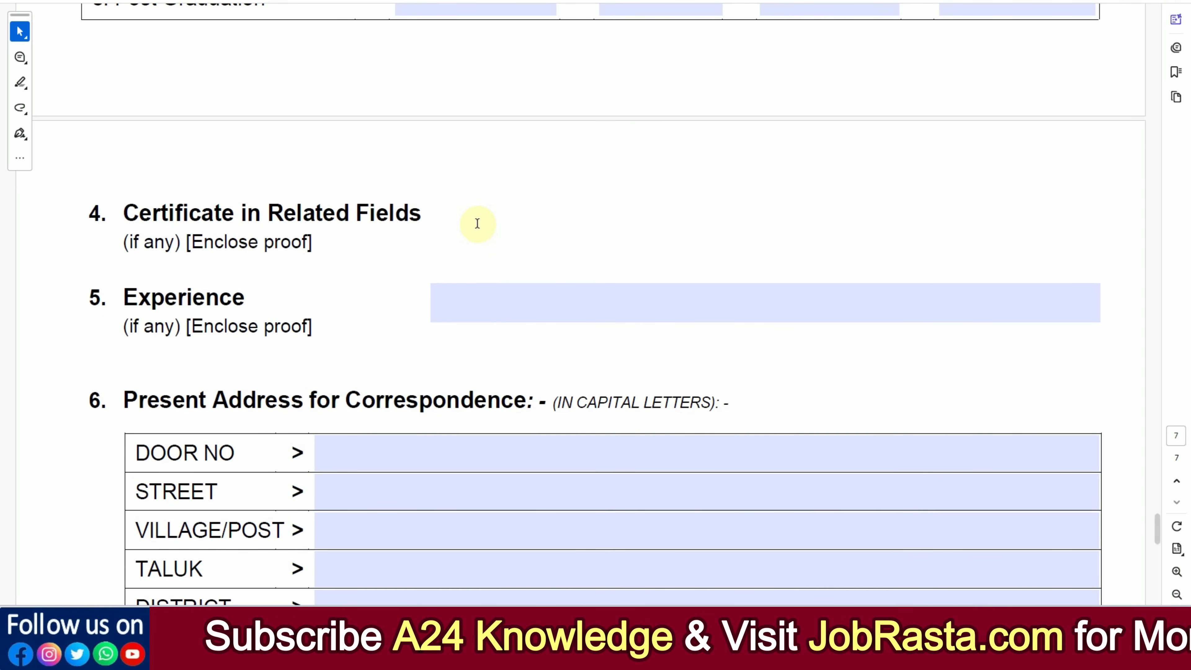
left_click(474, 300)
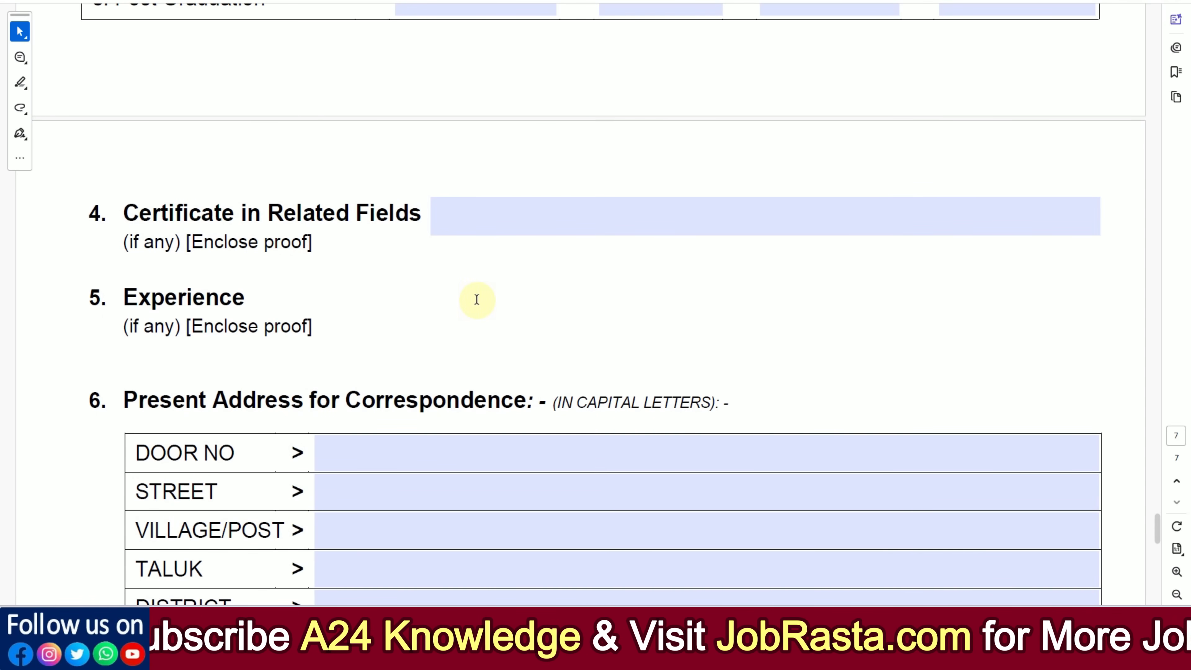
Step: Enter the door number, street and village/post of the present address for correspondence in capital letters
scroll(476, 299, "down", 5)
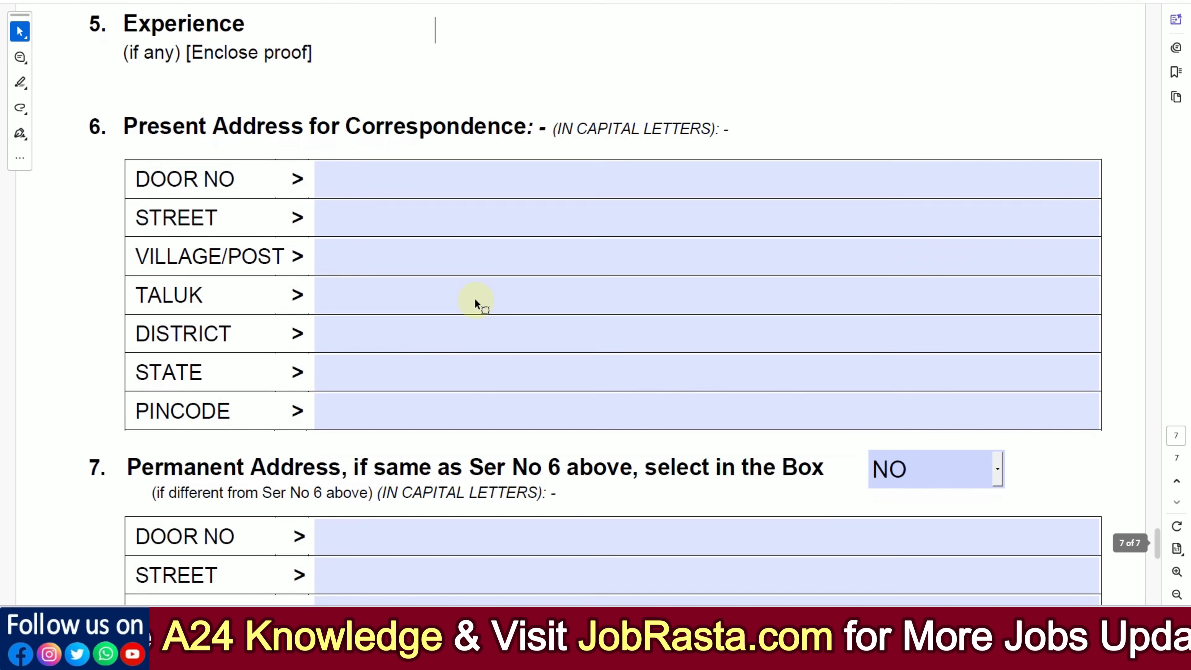
left_click(341, 170)
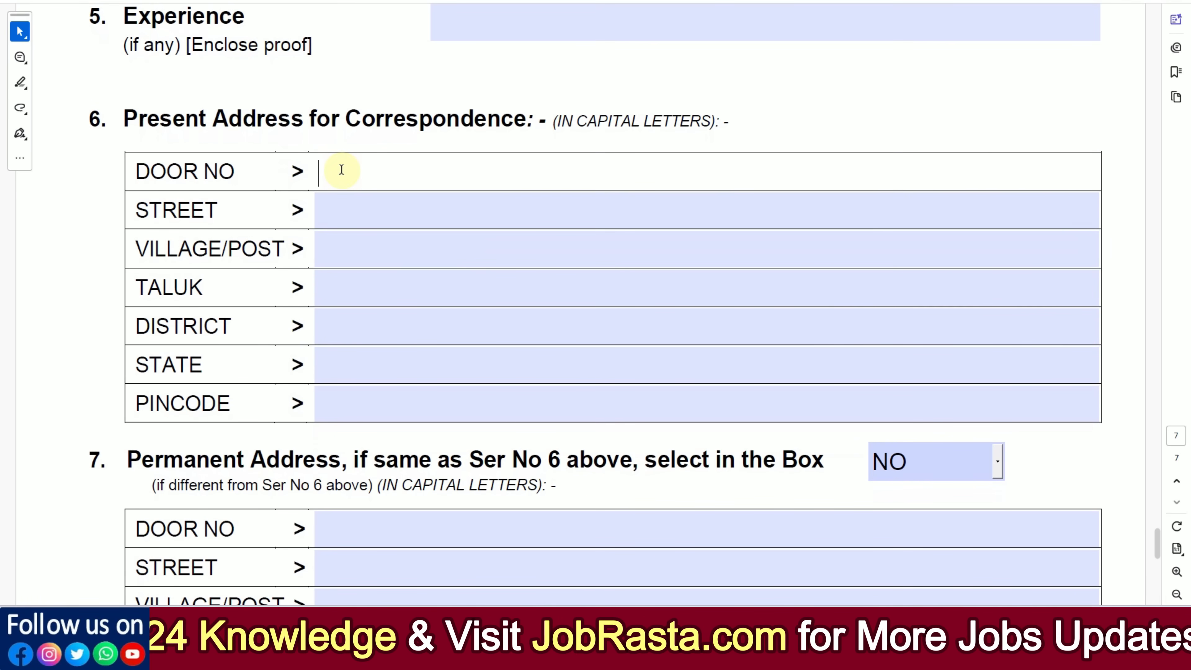
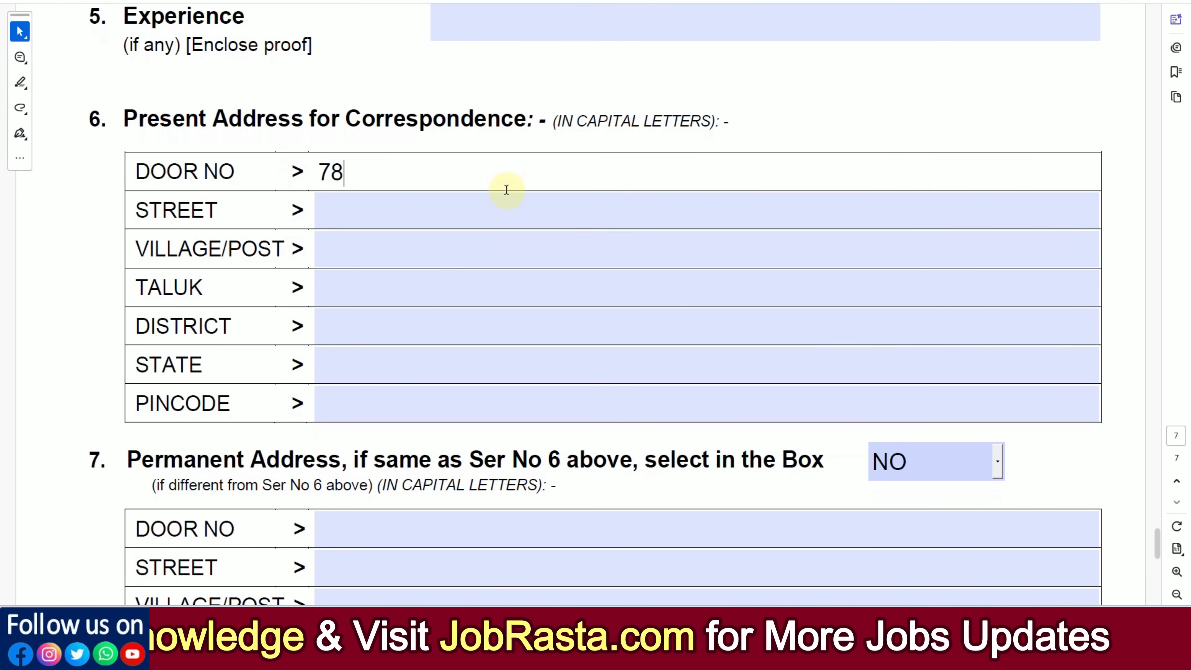
left_click(405, 212)
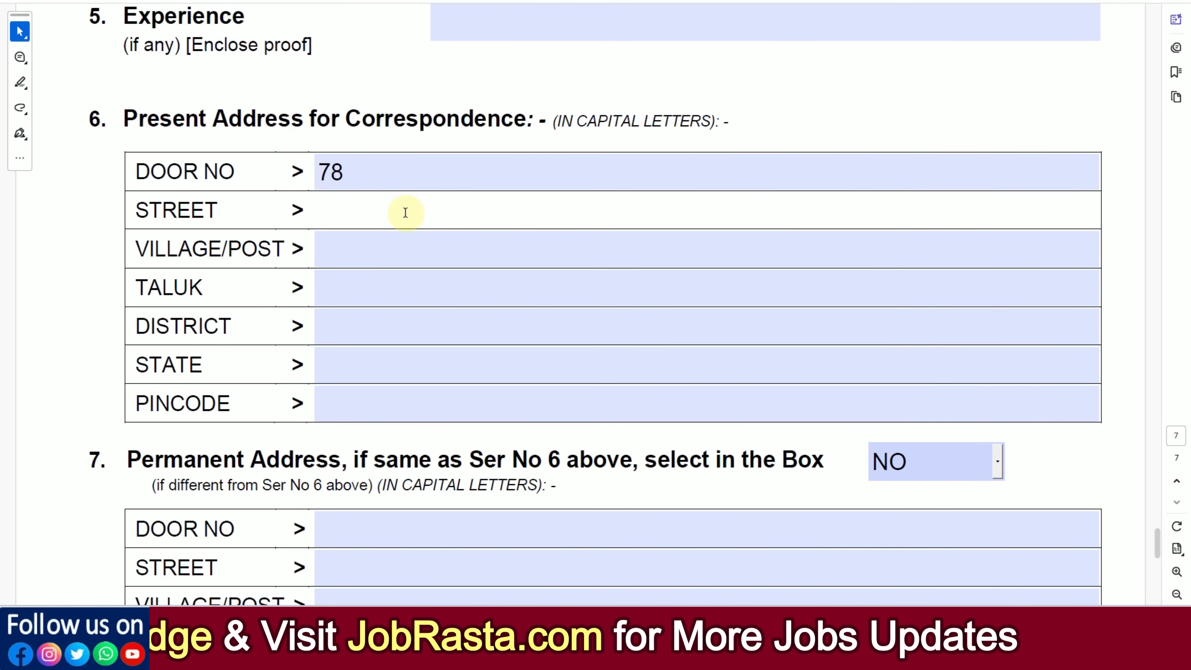
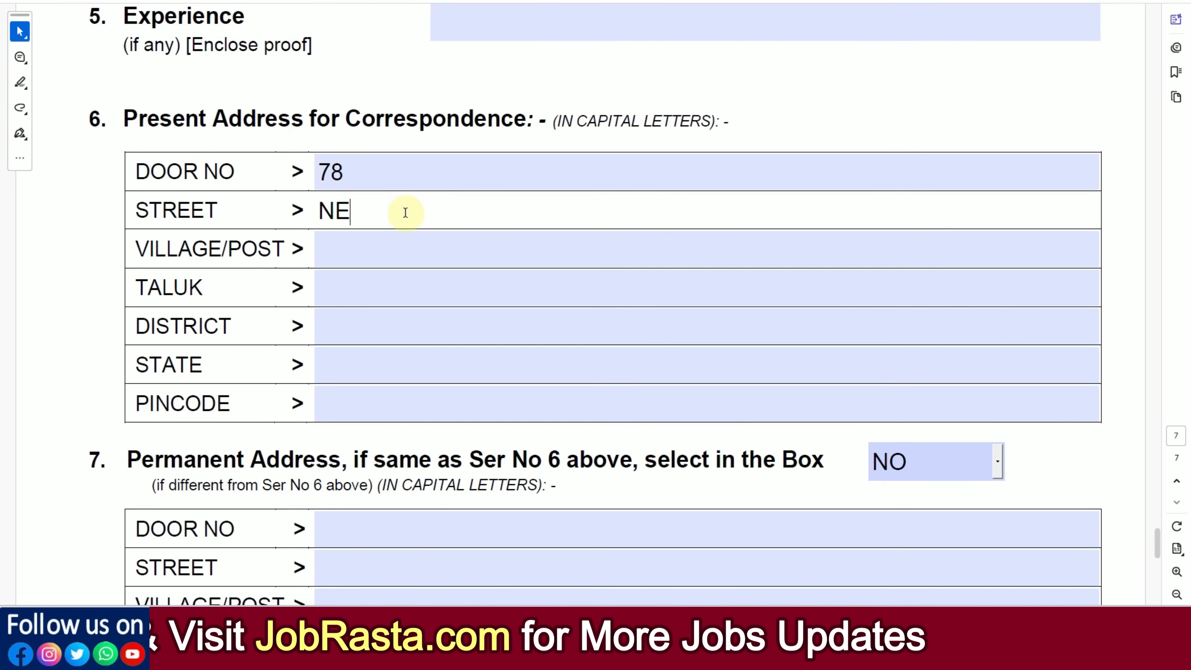
left_click(406, 243)
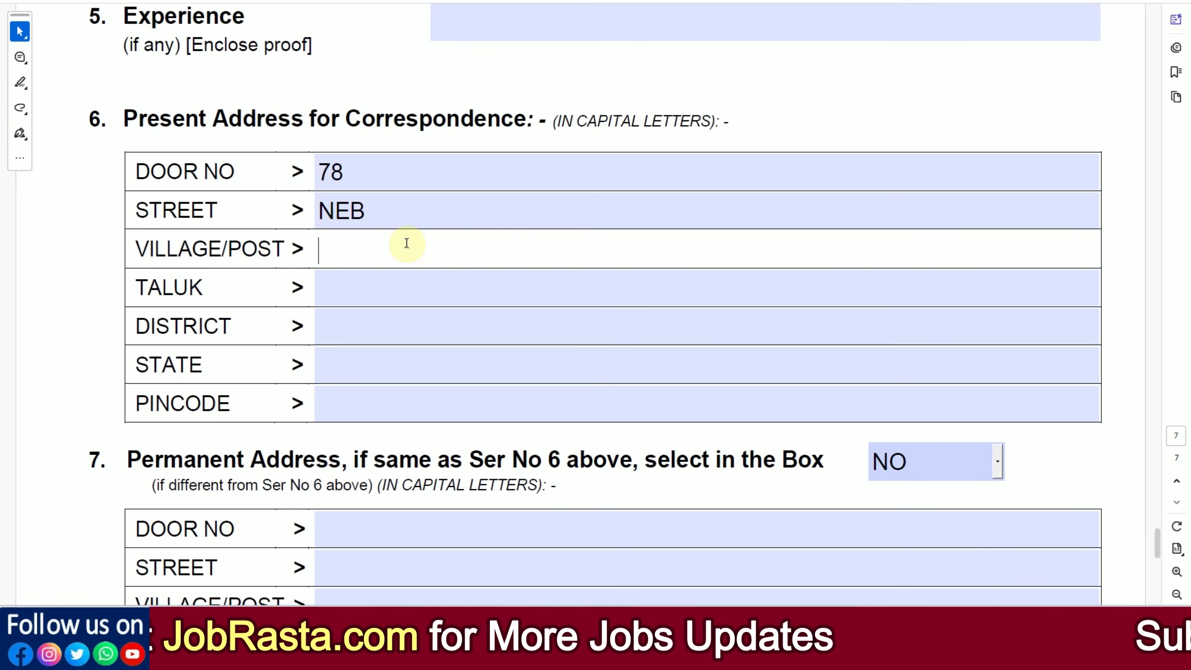
type("ALWAR")
Step: Fill in the taluk and district of the present address in capital letters
left_click(380, 300)
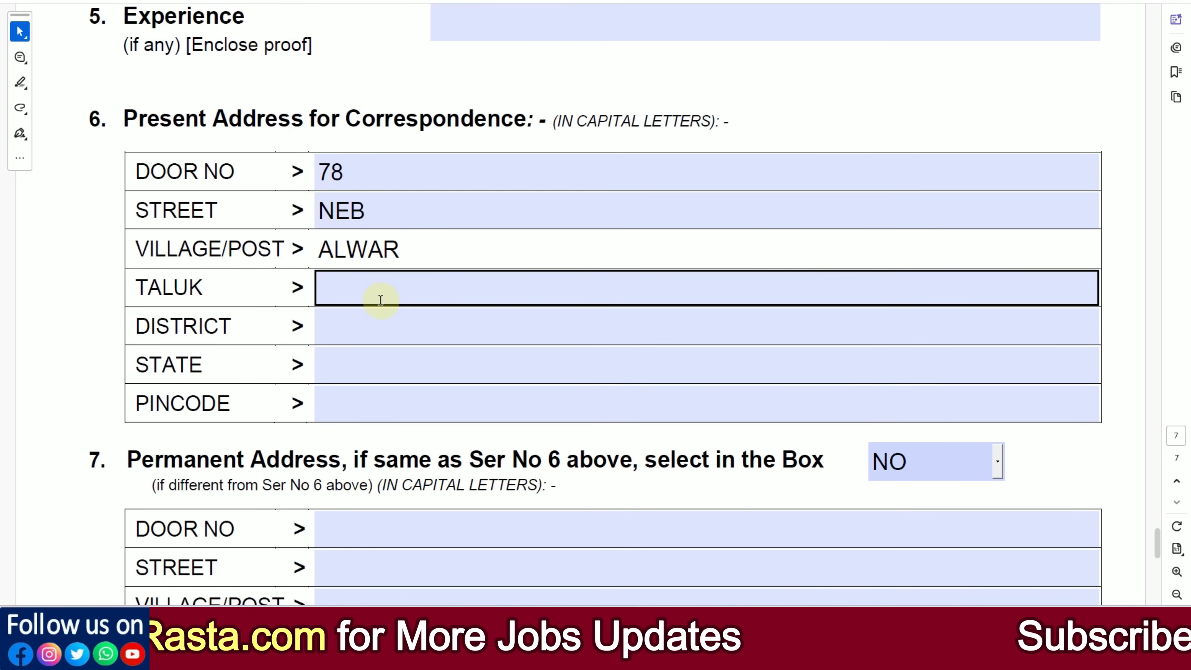
left_click(379, 299)
type("ALWAR")
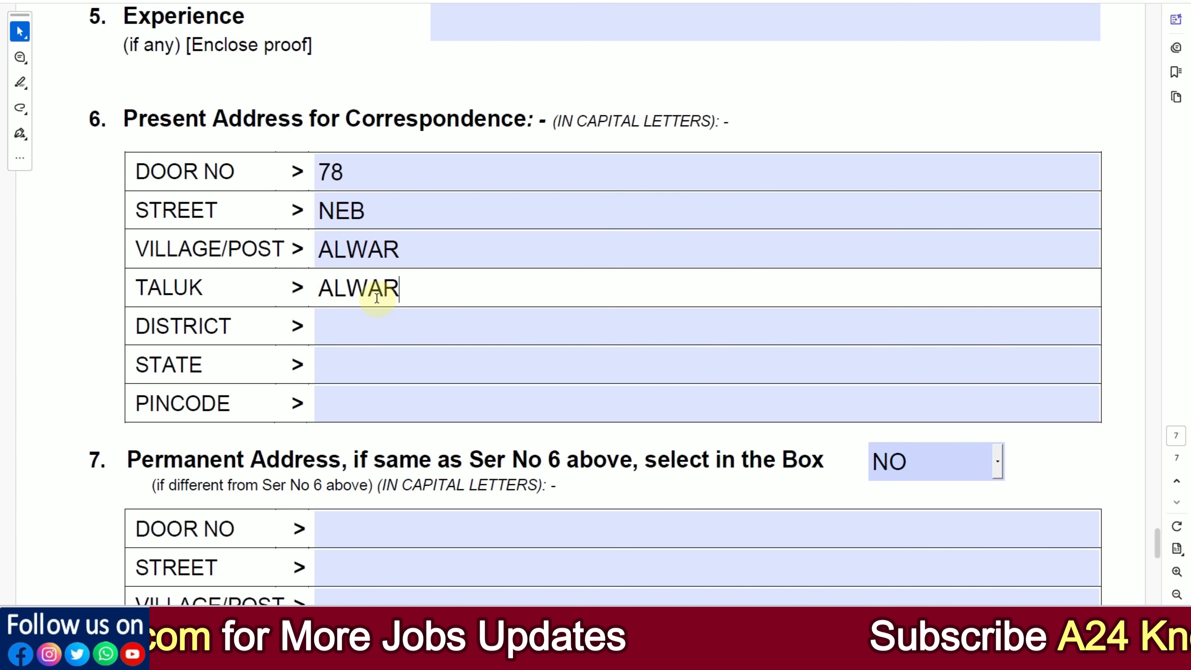
left_click(364, 315)
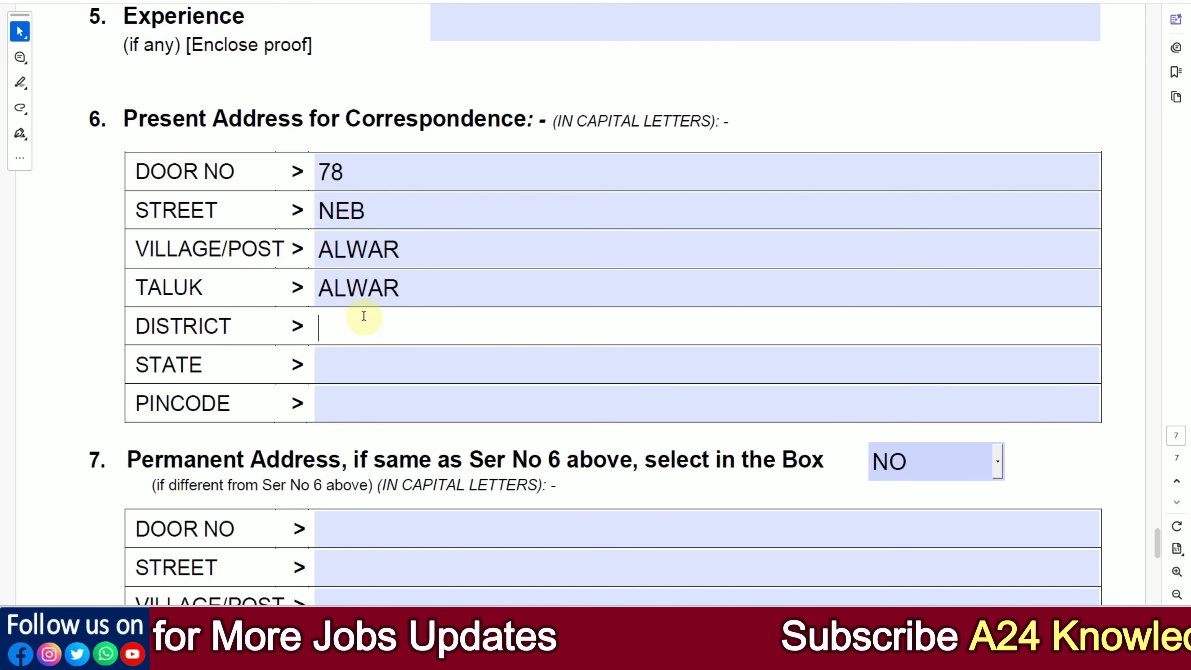
type("ALWAR")
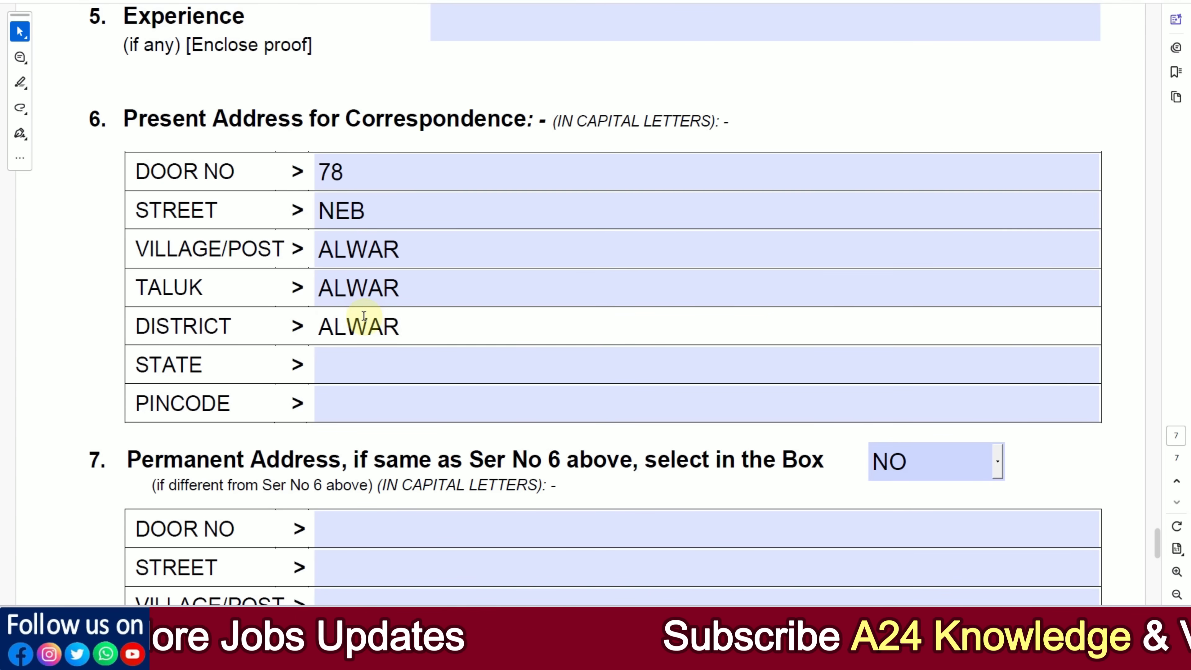
Step: Complete the present address with the applicant's state and postal pincode
key("Tab")
type("RAJASTHAN")
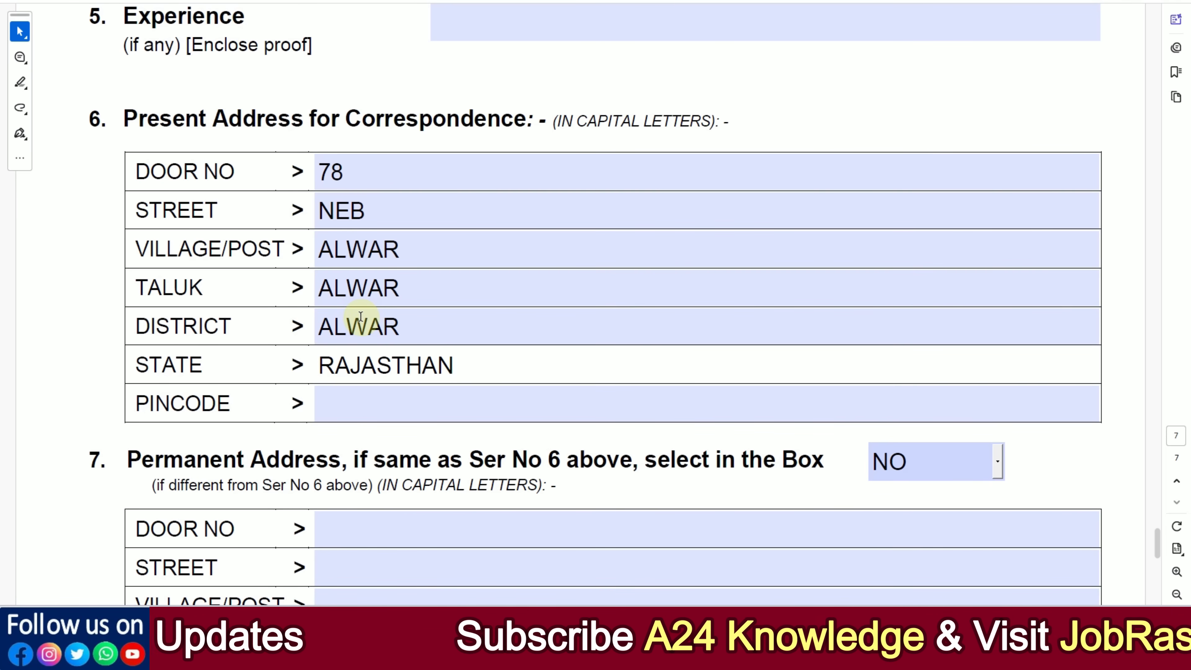
key("Tab")
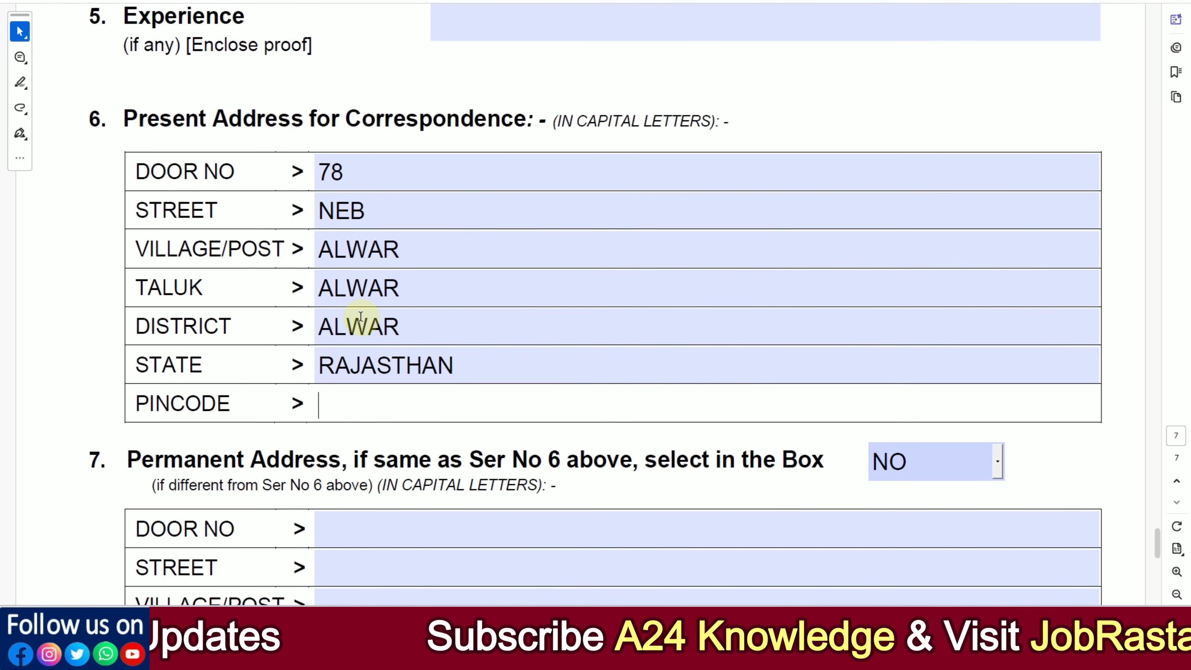
type("301001")
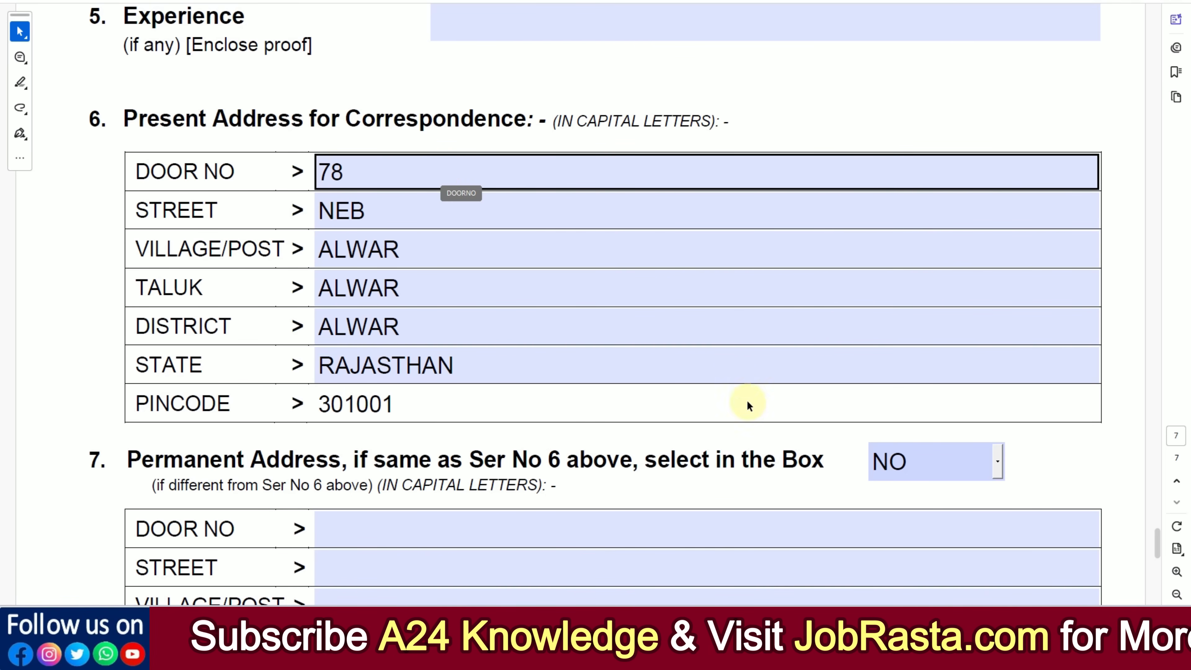
Step: Set the permanent address choice to YES so that it copies the present address
scroll(758, 412, "down", 3)
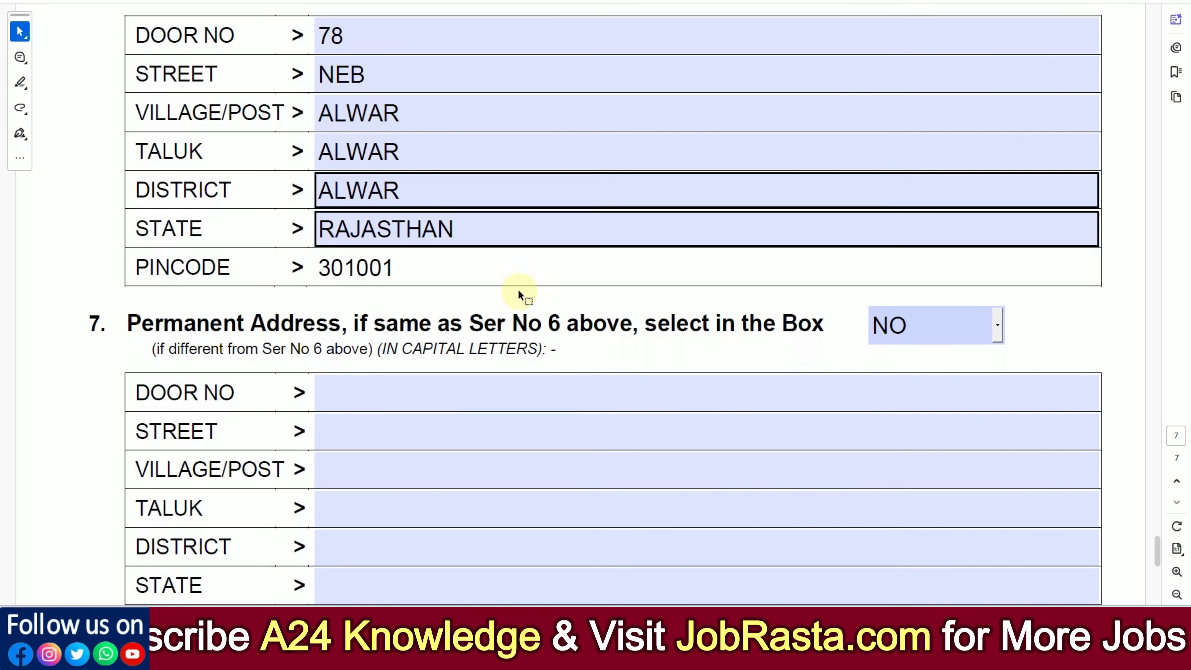
scroll(452, 401, "down", 3)
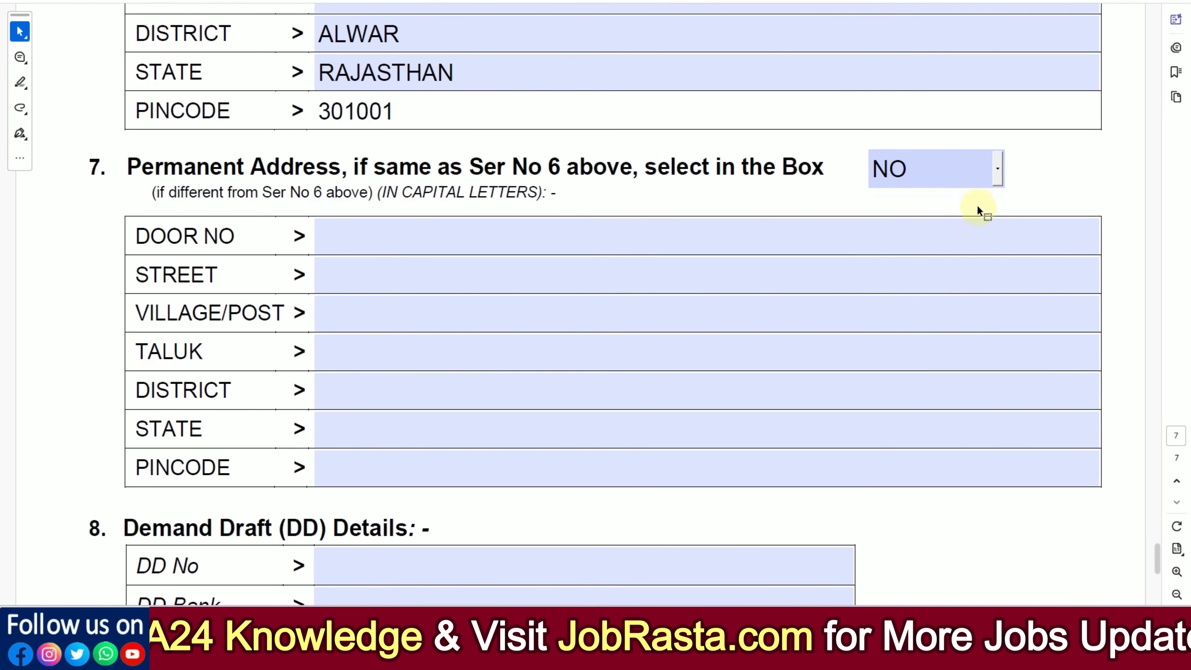
left_click(999, 175)
left_click(990, 172)
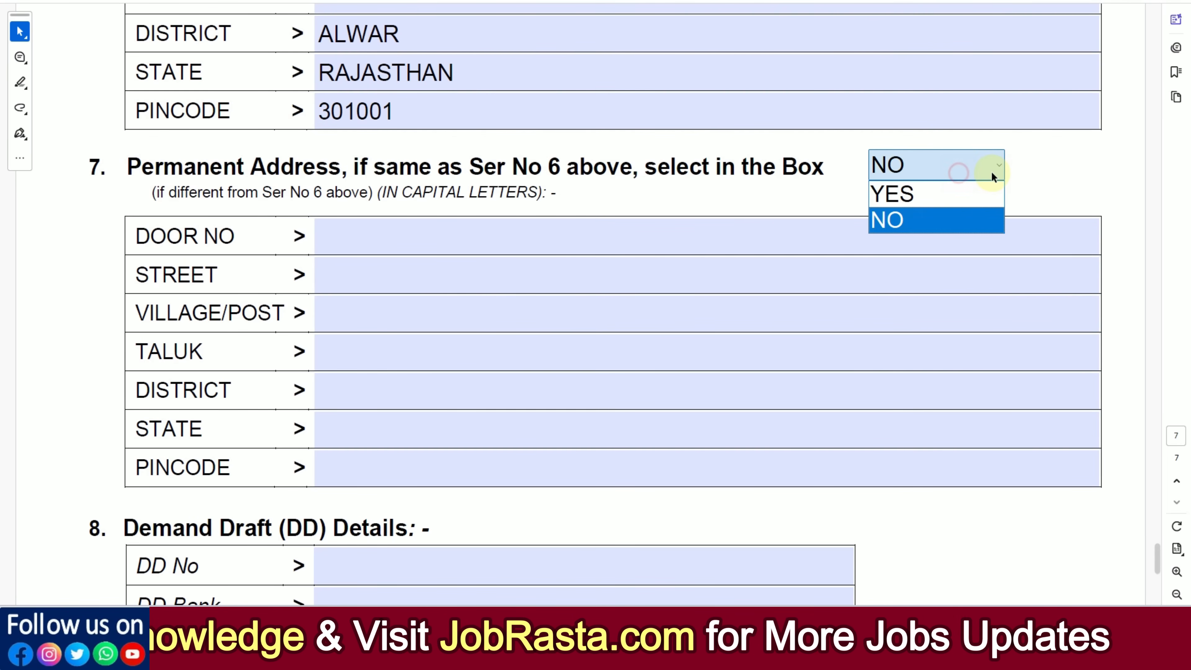
left_click(952, 193)
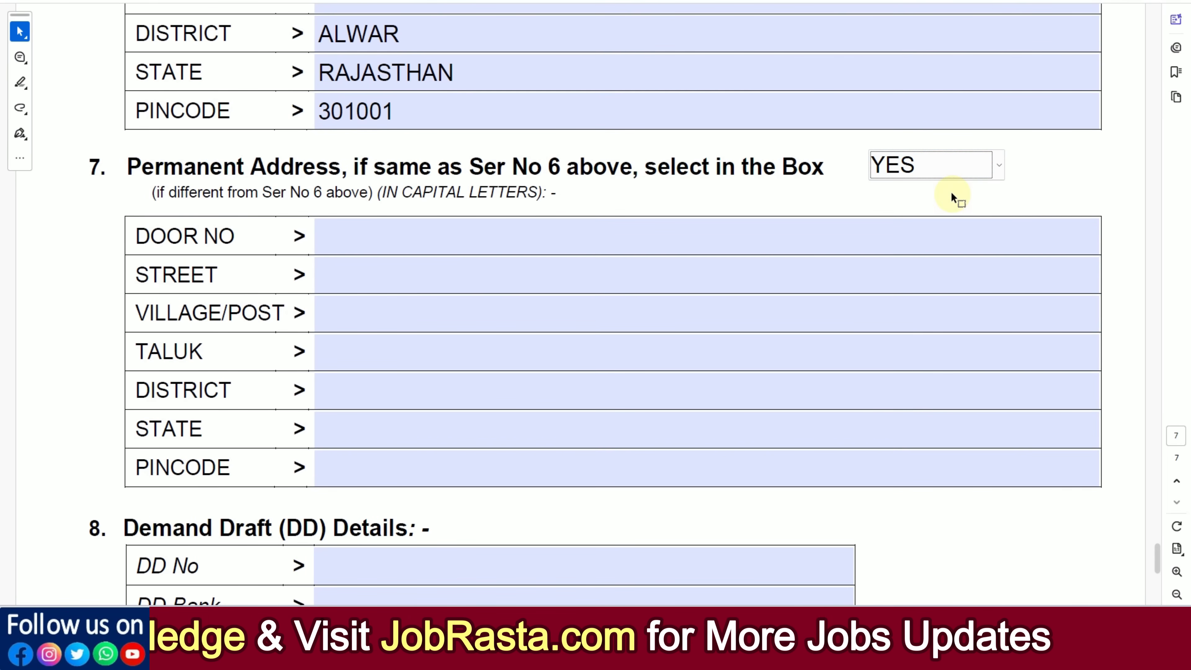
left_click(624, 203)
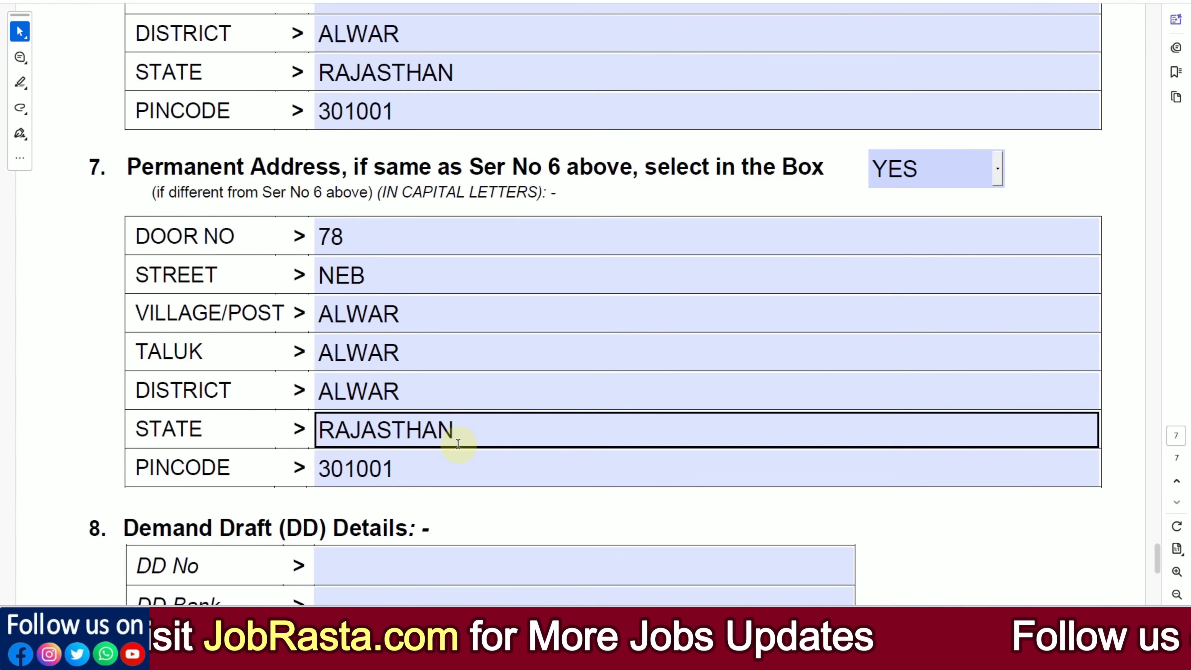
Step: Look up the Demand Draft amount and payee instructions in paragraph 7.4.6 of the recruitment notification PDF
scroll(460, 441, "down", 5)
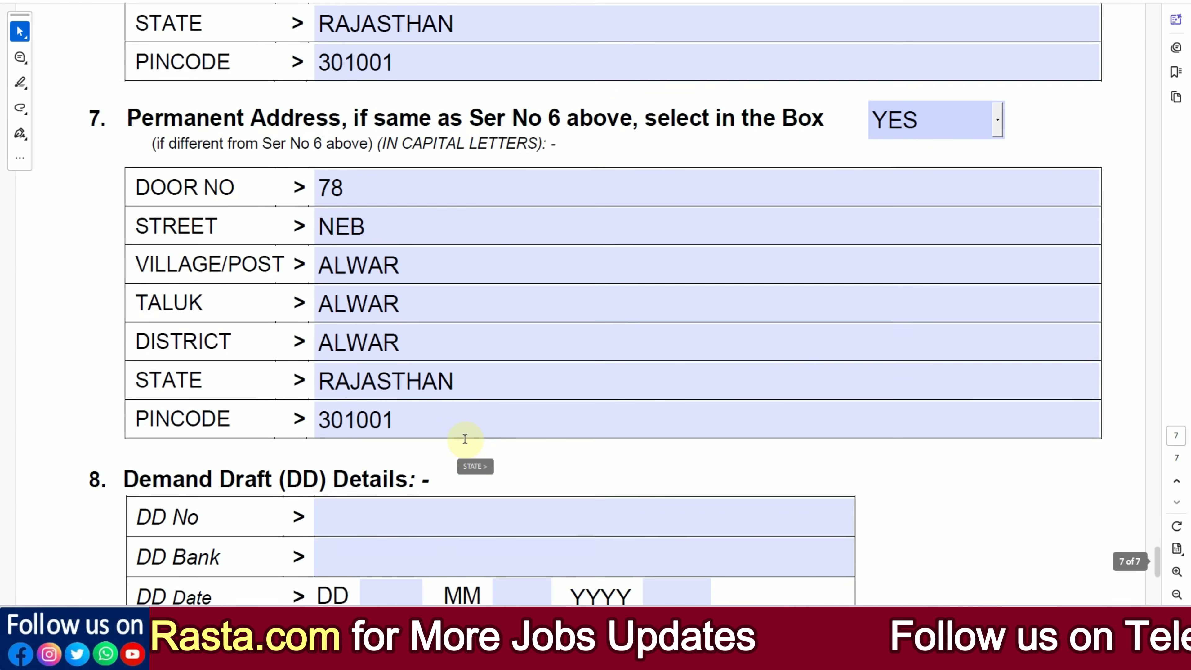
scroll(340, 397, "down", 2)
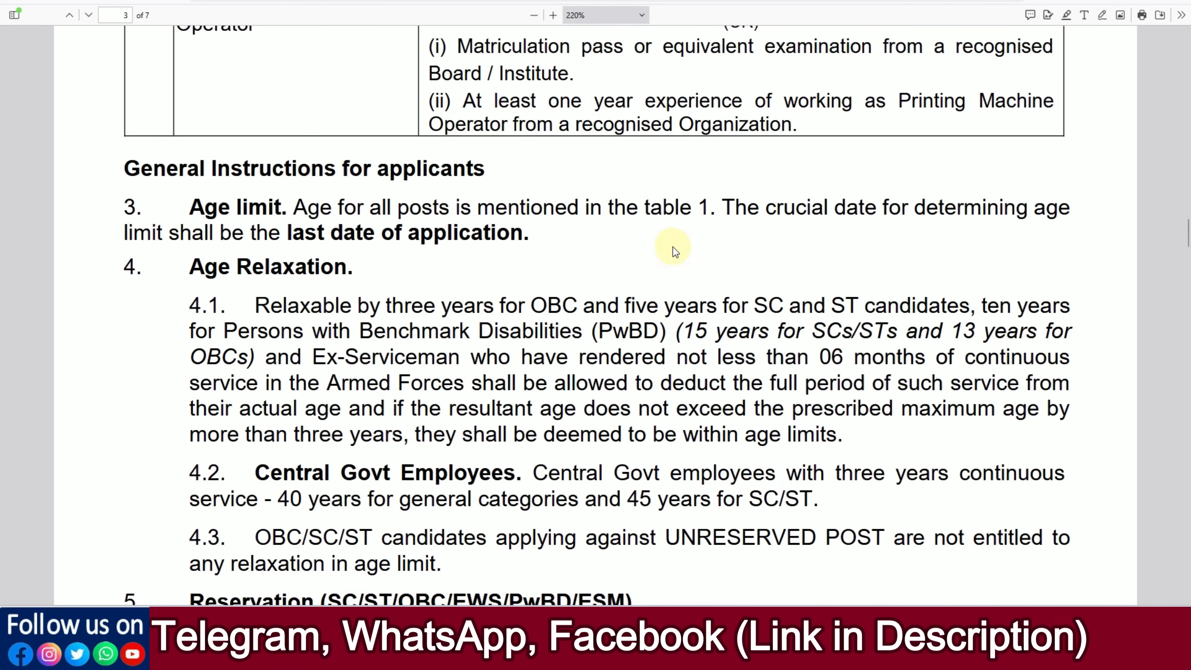
scroll(677, 262, "down", 12)
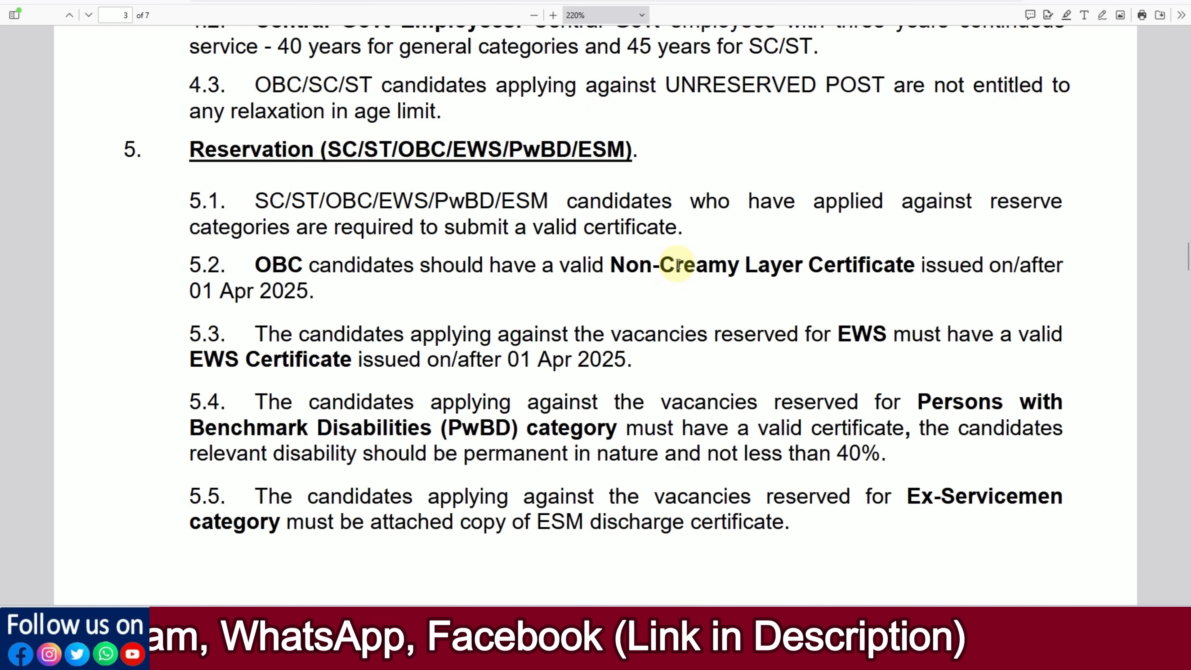
scroll(655, 260, "down", 12)
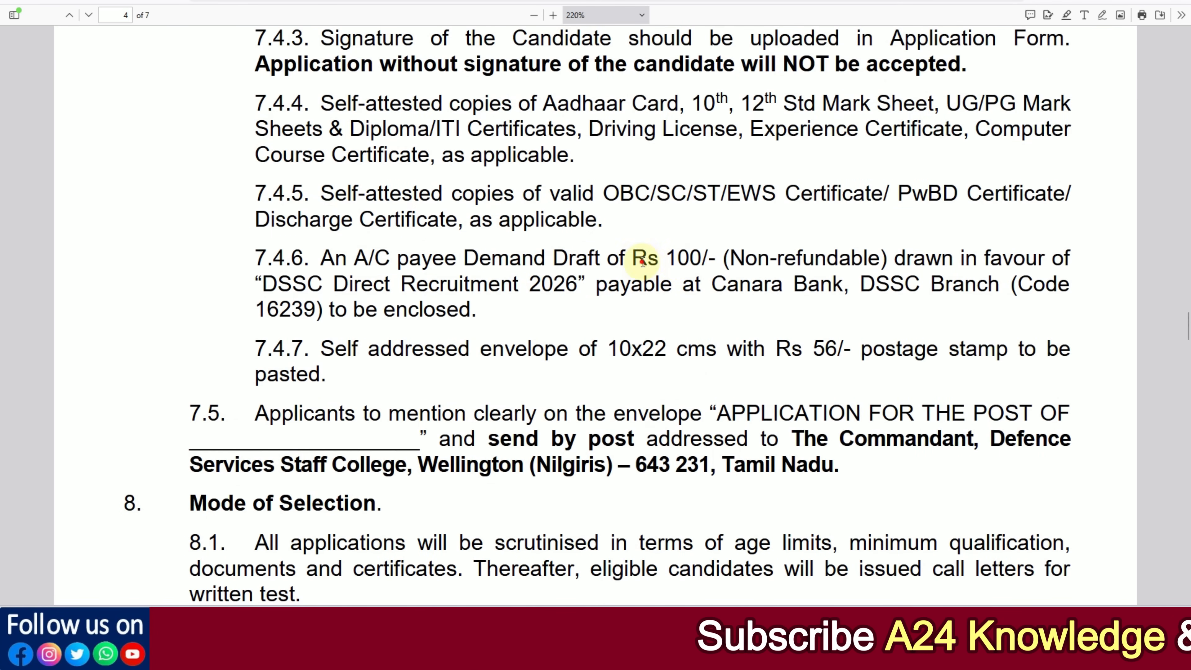
left_click_drag(639, 261, 722, 261)
left_click(740, 260)
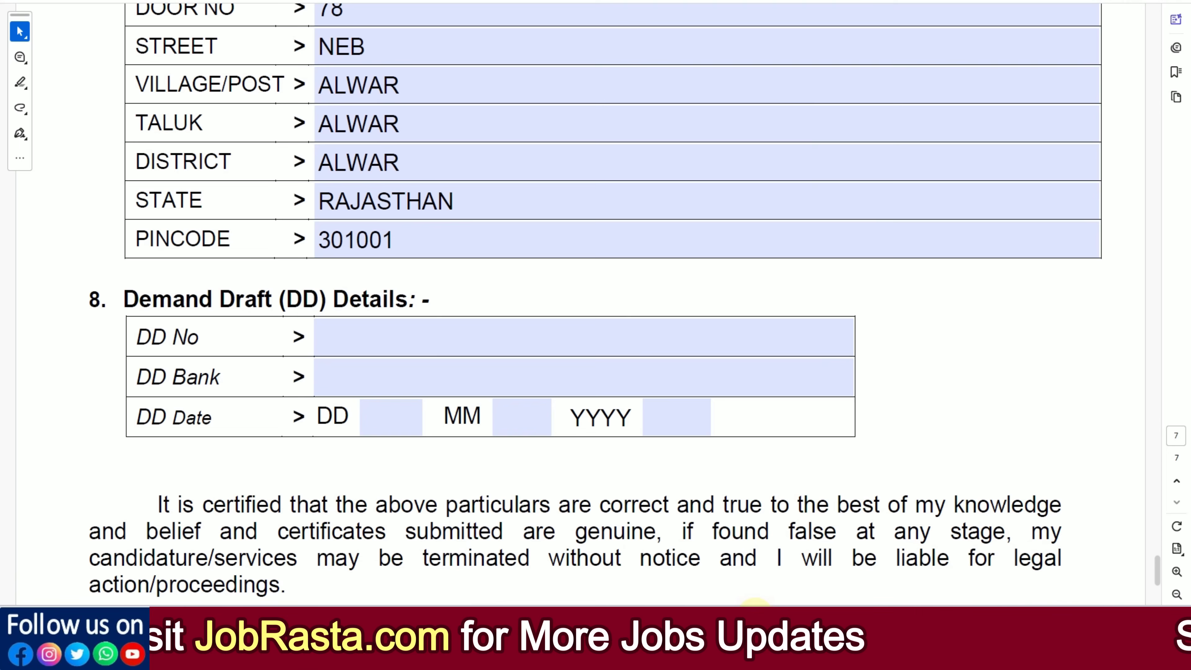
Step: Go through the Demand Draft number, bank and date fields, entering only 28 as the day of the DD date
left_click(339, 342)
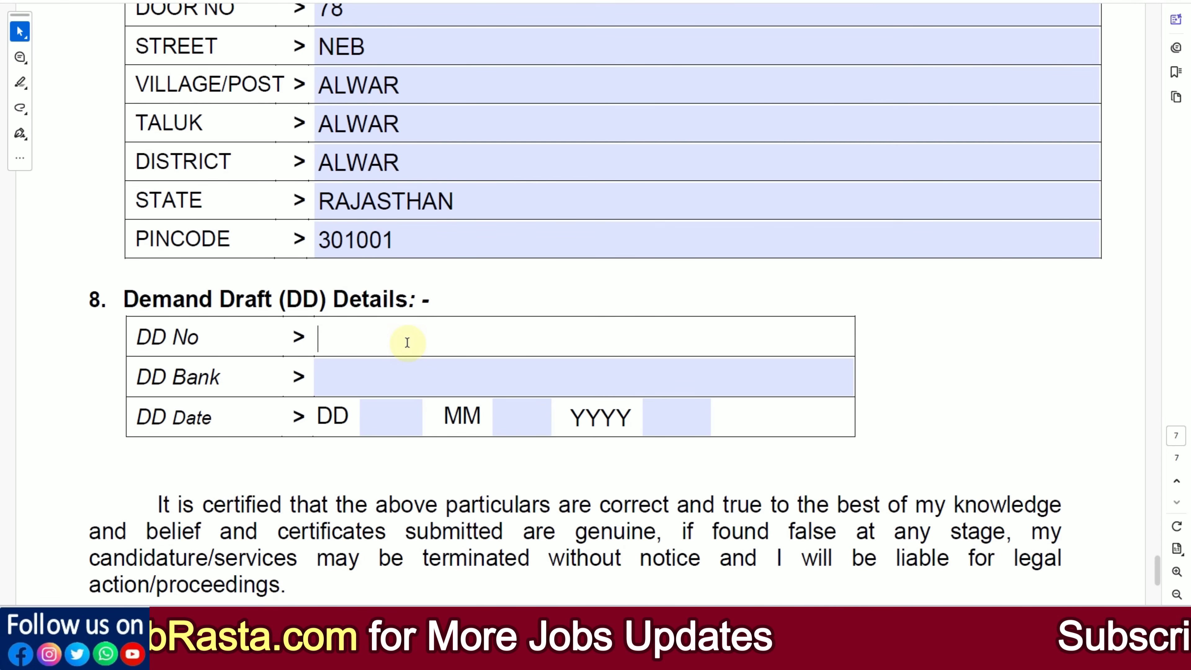
left_click(368, 375)
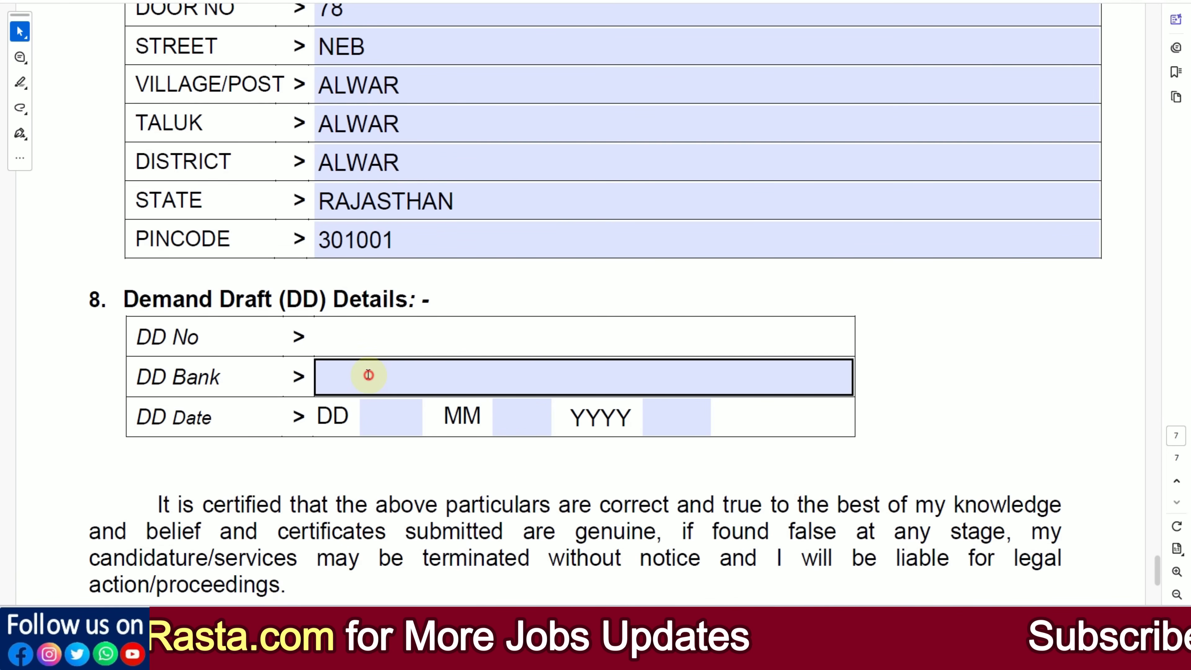
left_click(370, 417)
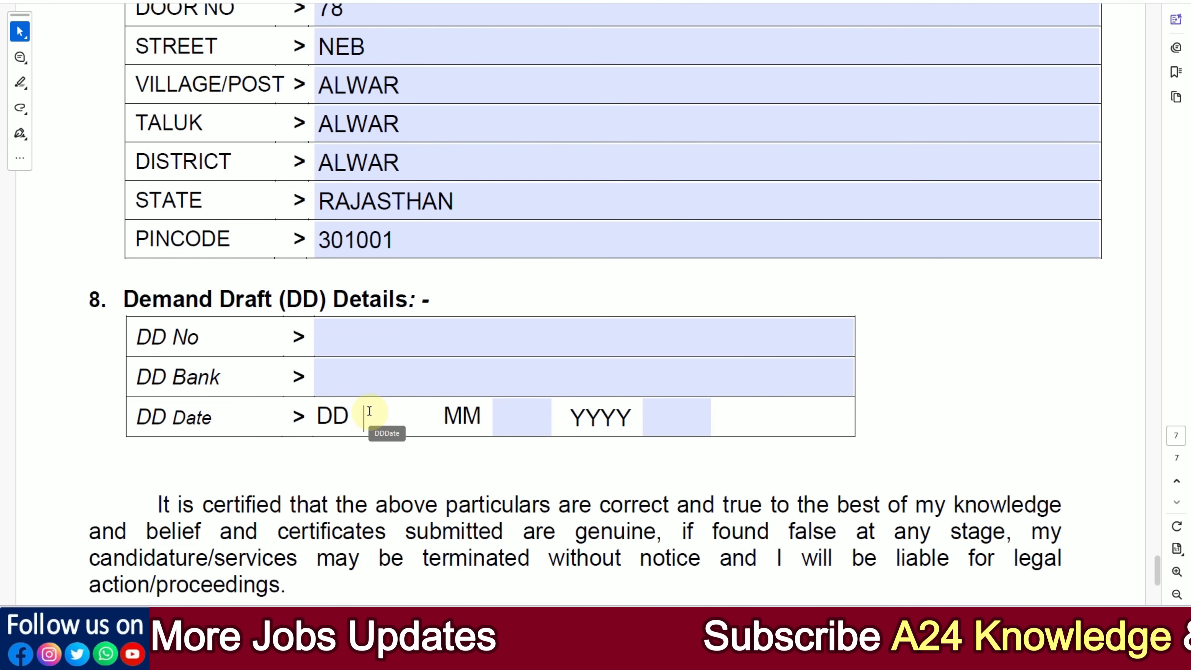
type("28")
left_click(519, 419)
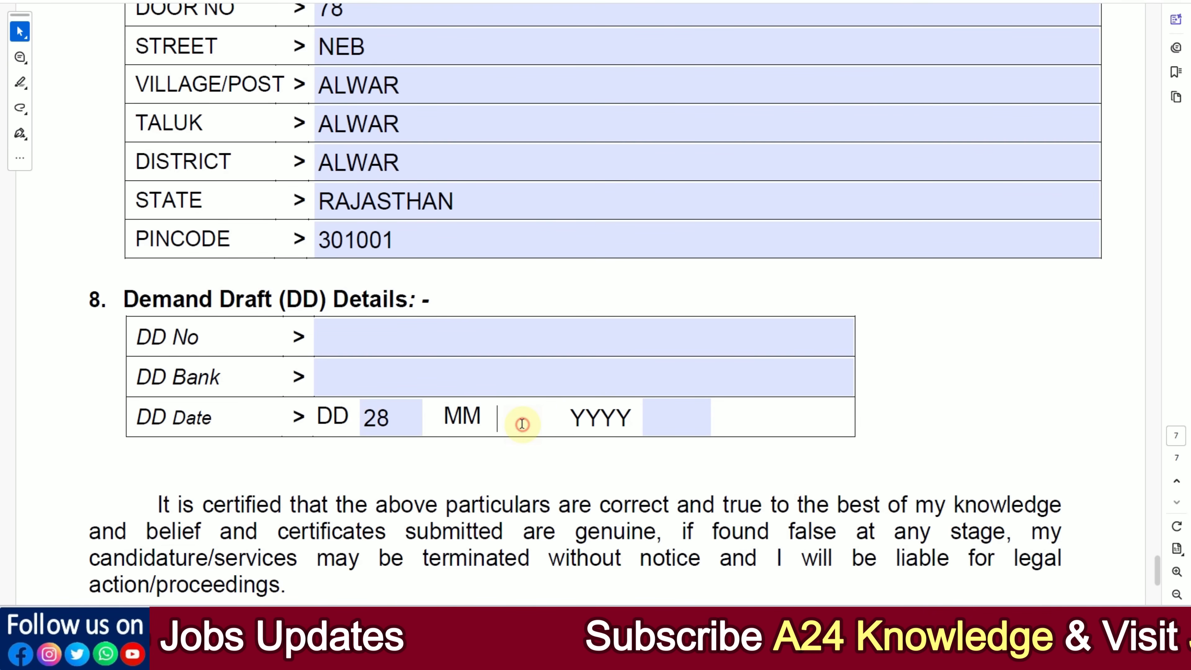
left_click(659, 423)
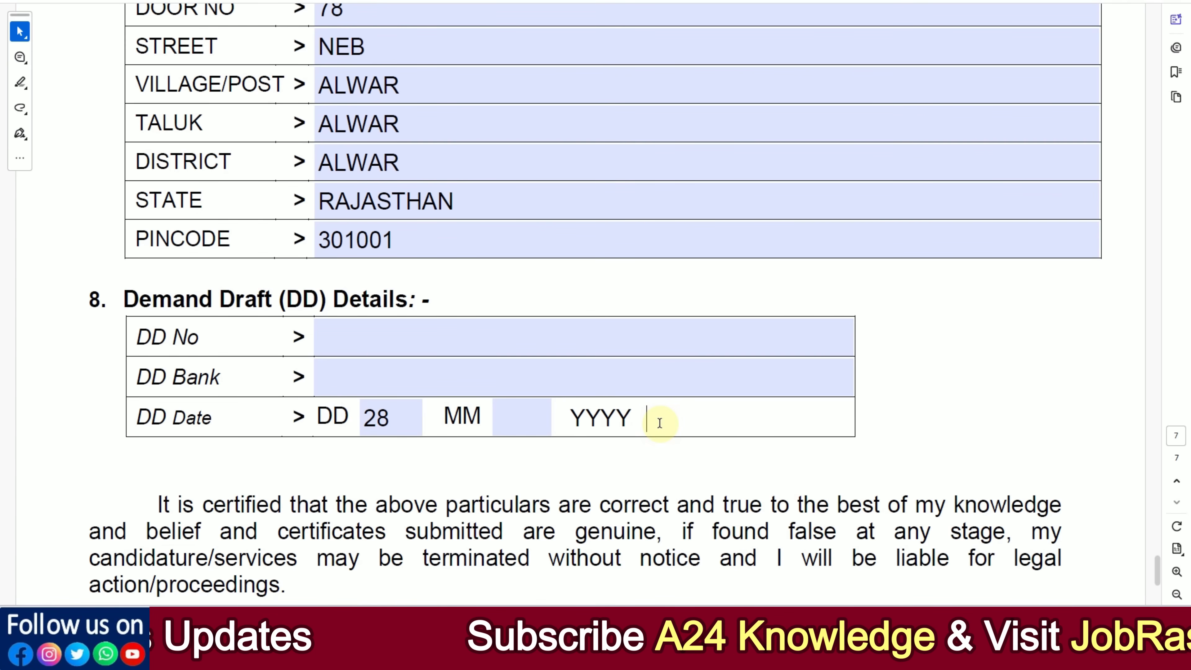
Step: Enter ALWAR as the place in the declaration section below the Demand Draft details
scroll(630, 470, "down", 5)
left_click(247, 415)
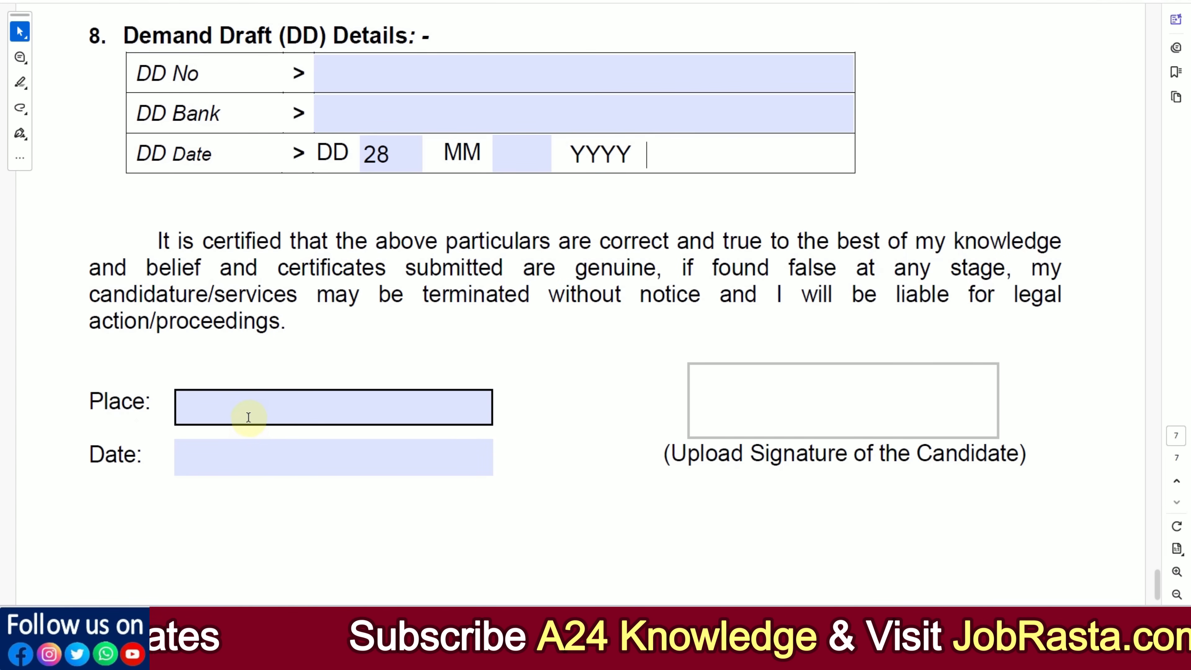
type("ALWAR")
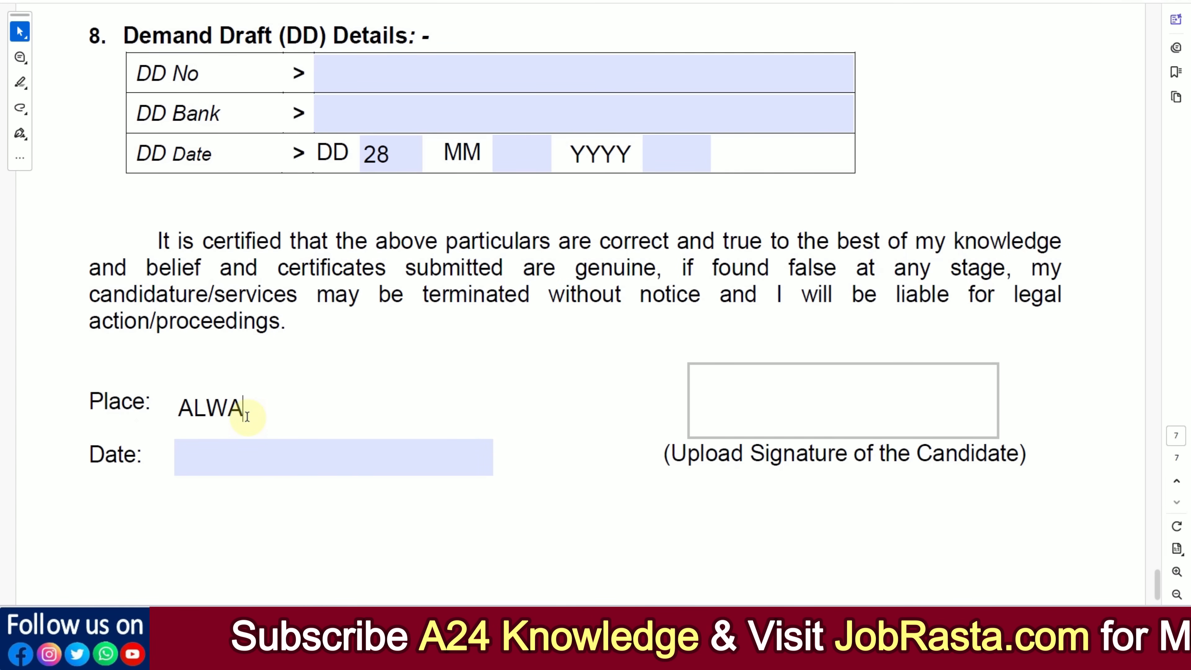
left_click(253, 443)
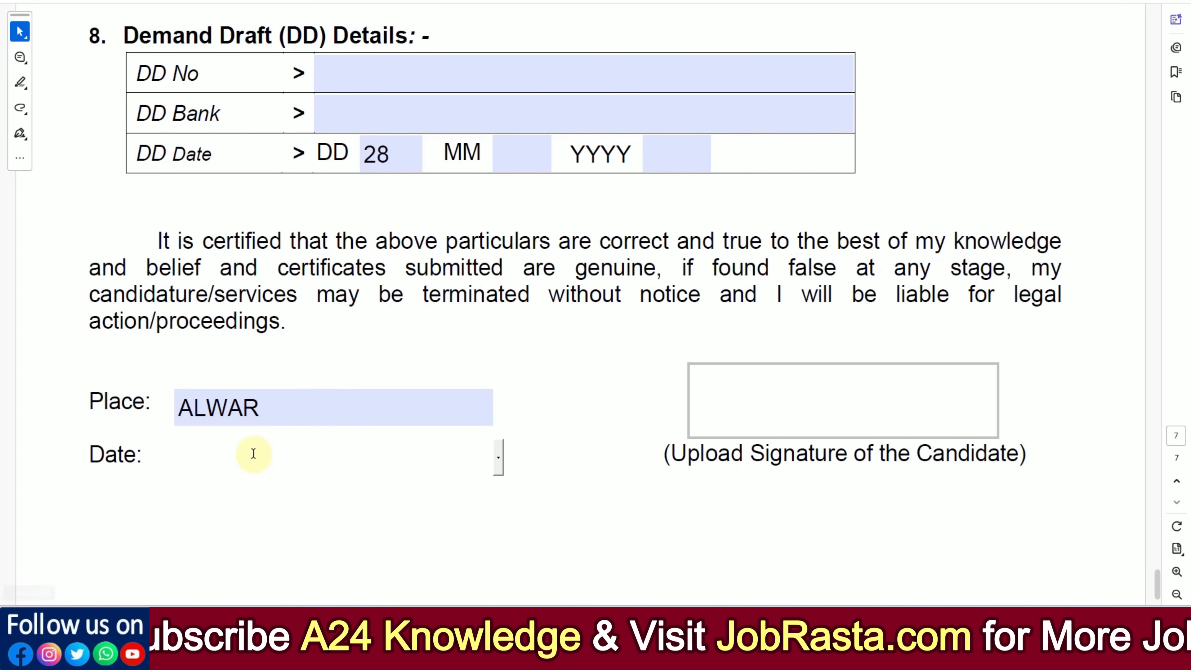
left_click(498, 461)
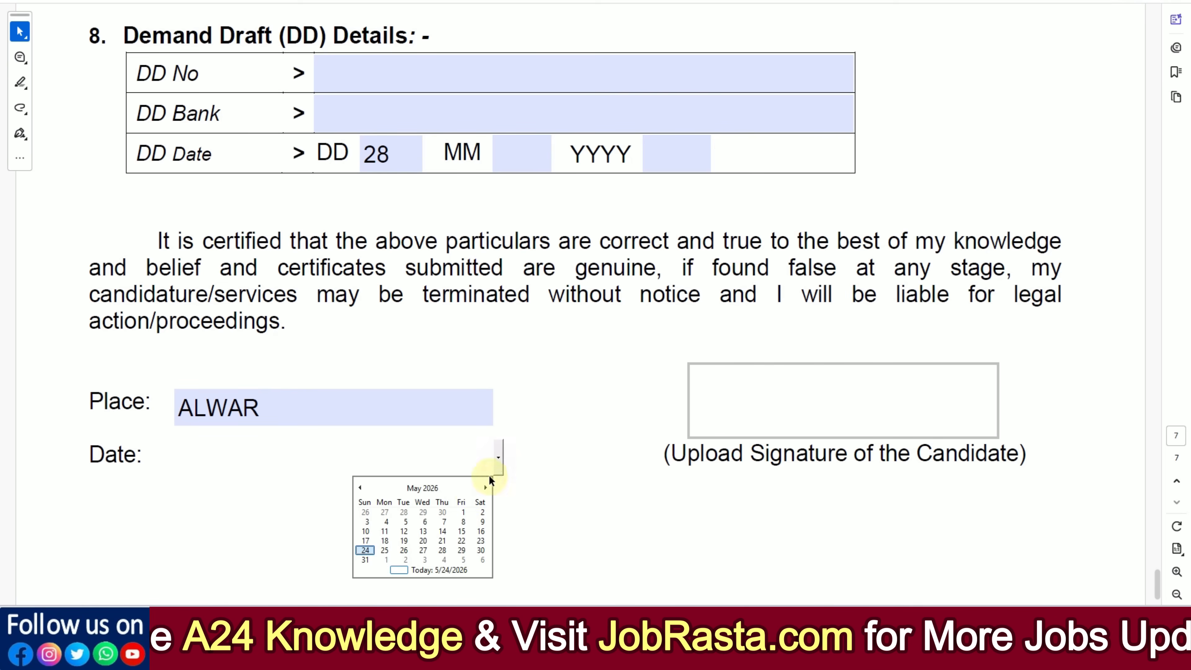
left_click(430, 488)
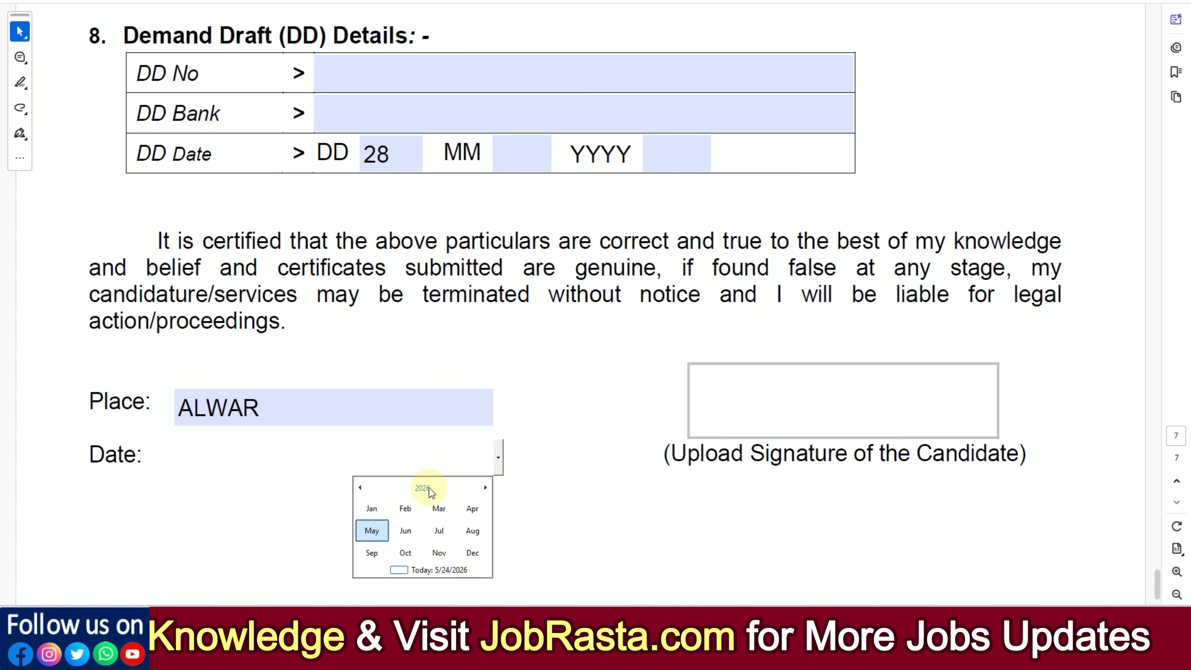
left_click(405, 530)
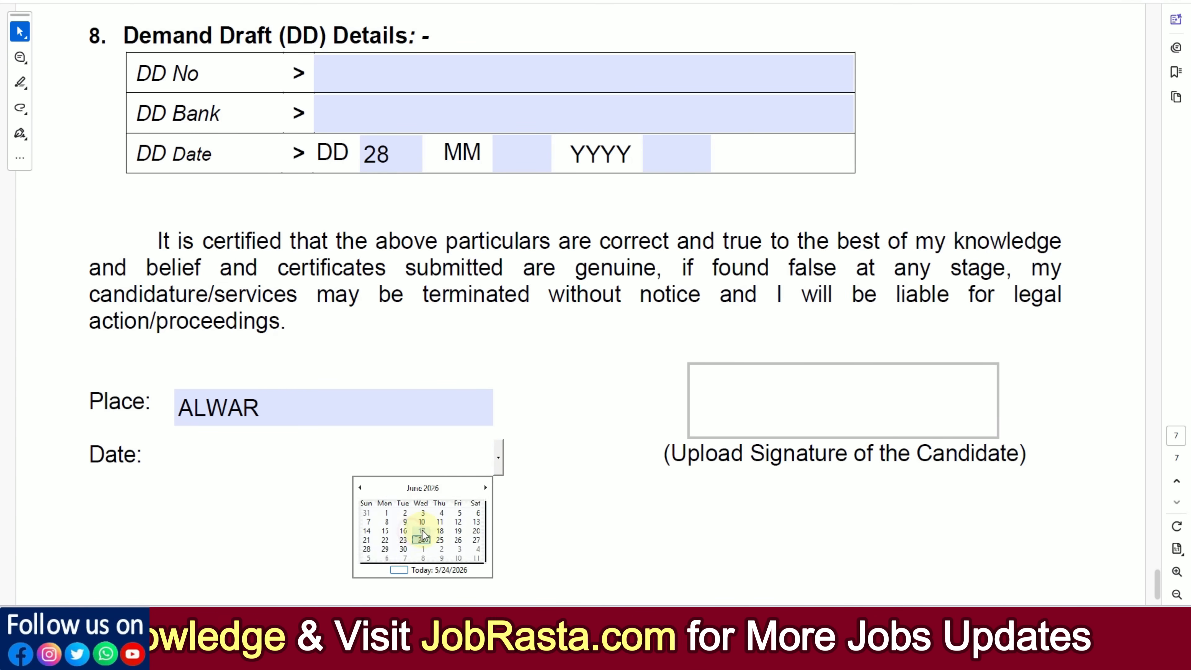
left_click(598, 490)
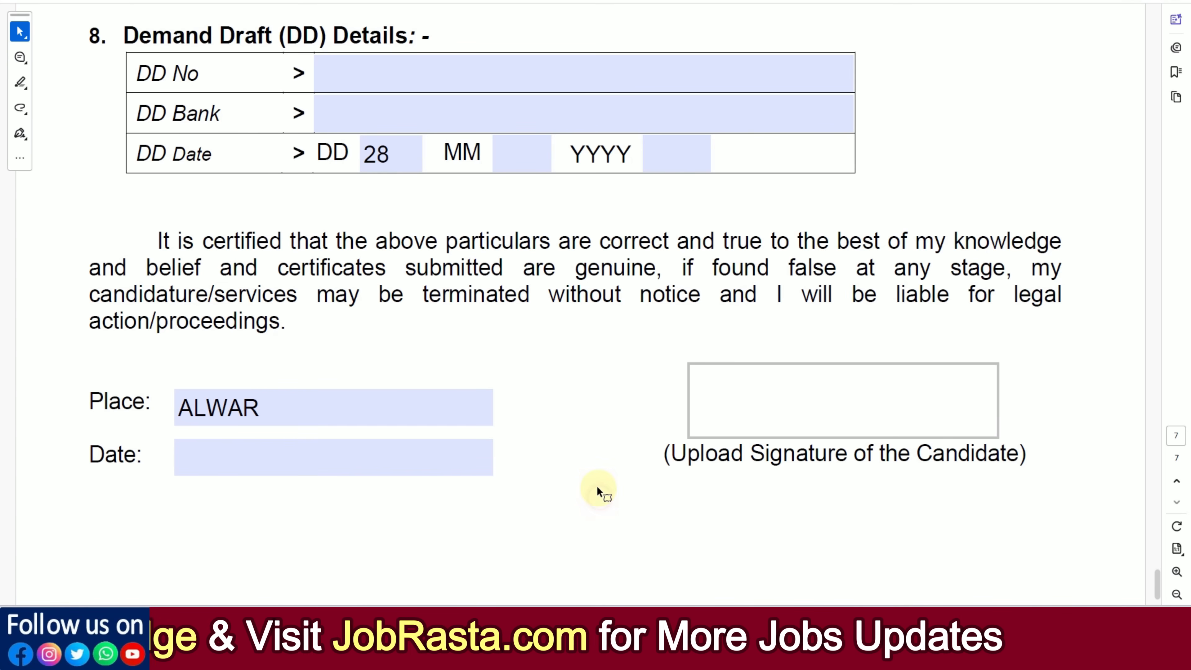
Step: Insert the signature image file 888 - Copy - Copy into the candidate's signature box
left_click(808, 403)
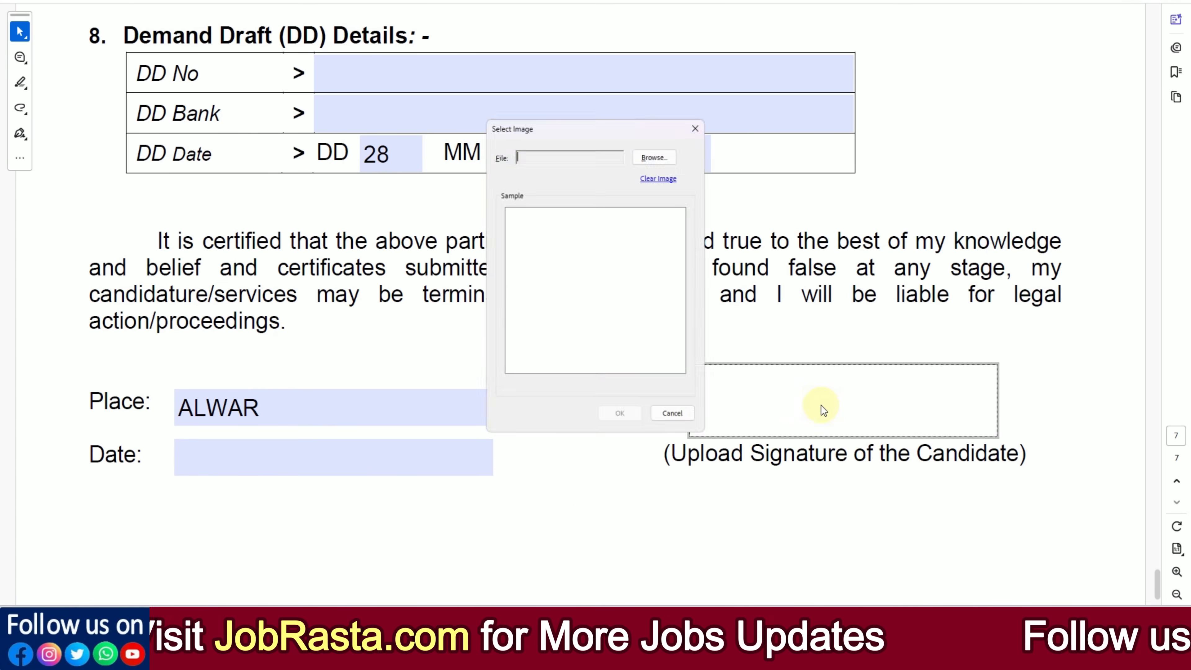
left_click(654, 154)
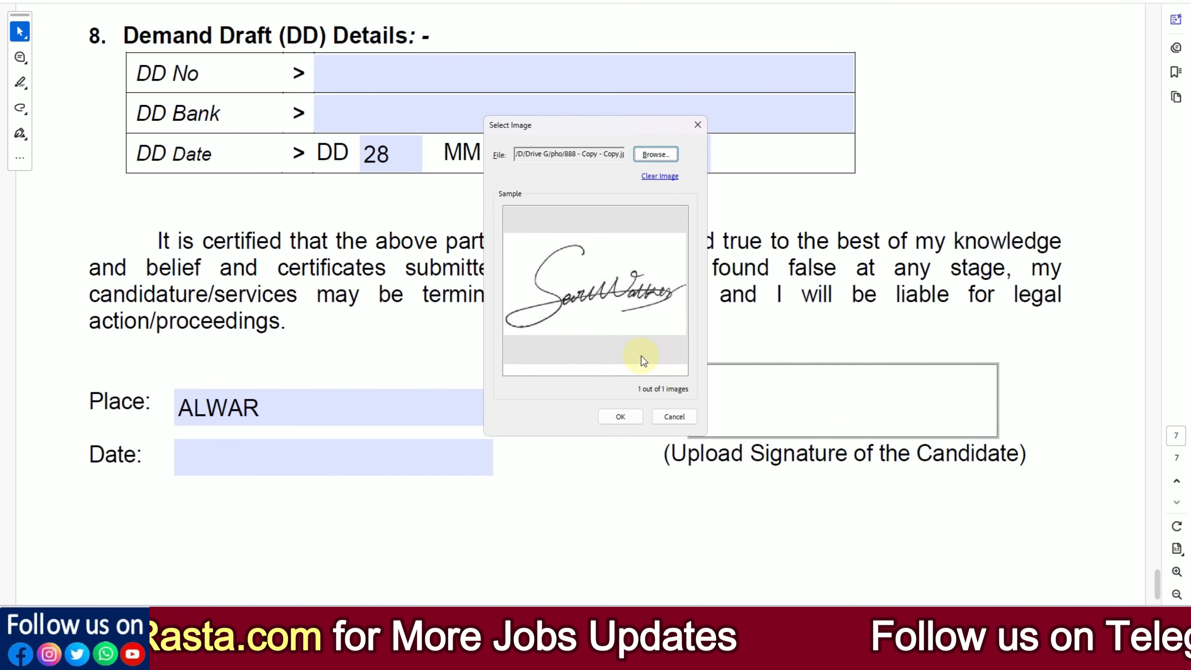
left_click(628, 416)
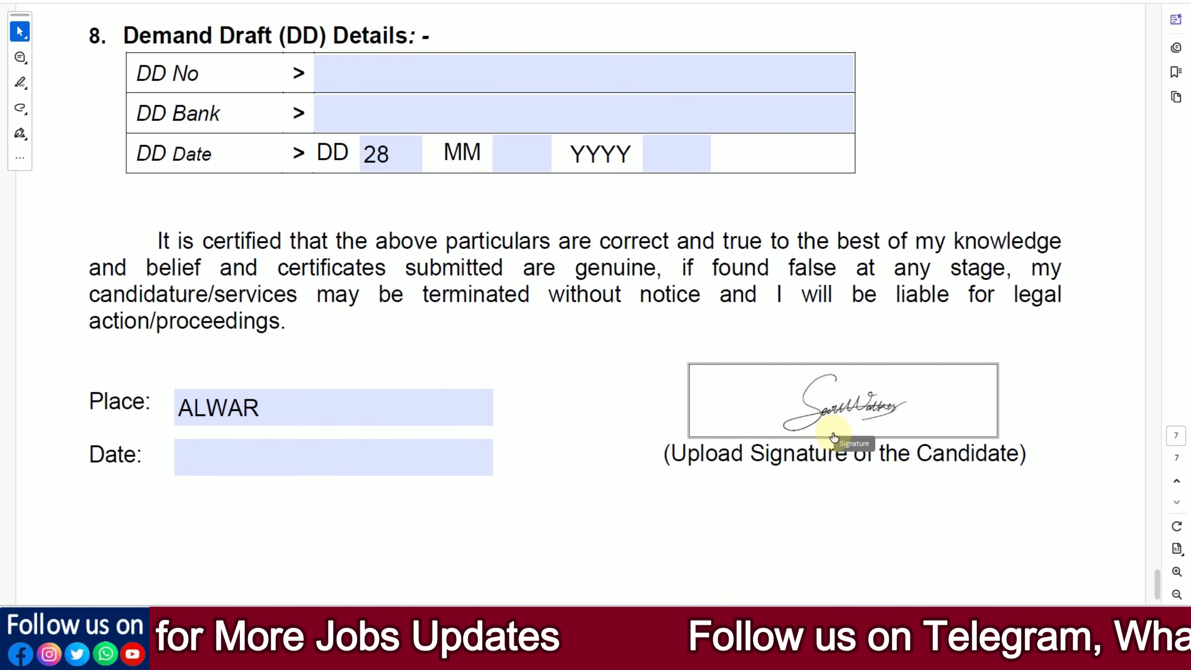
Step: Review the filled application form from the signature section back through the qualifications and employment details to the personal details
scroll(774, 492, "down", 2)
scroll(784, 478, "up", 20)
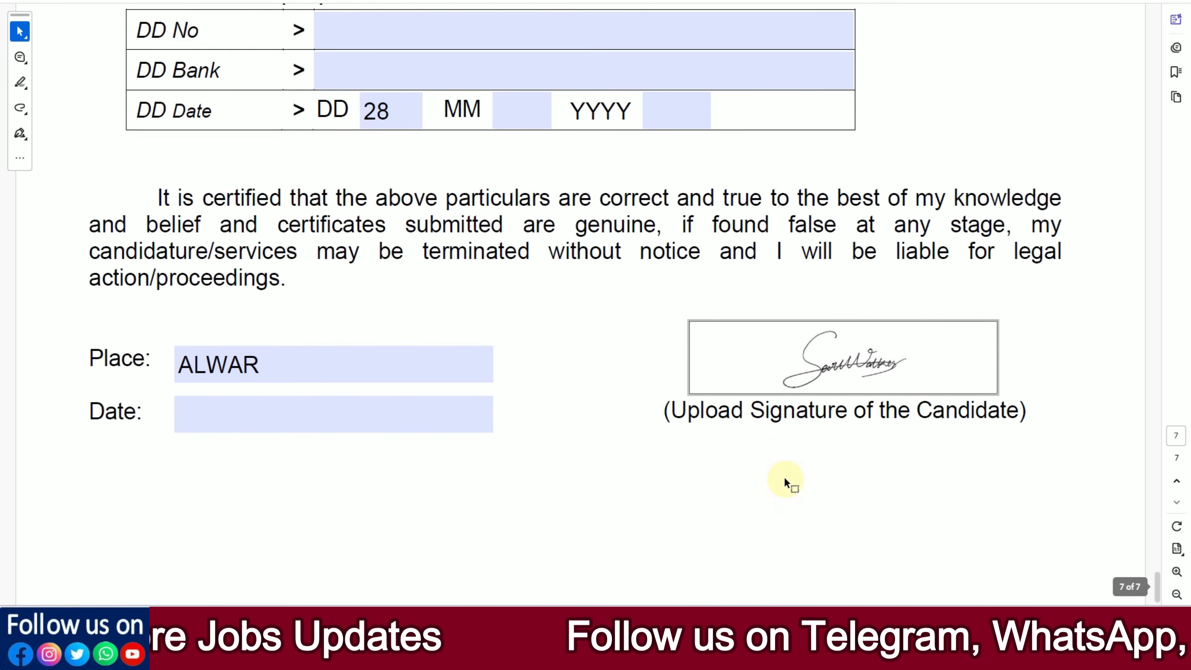
scroll(784, 477, "up", 15)
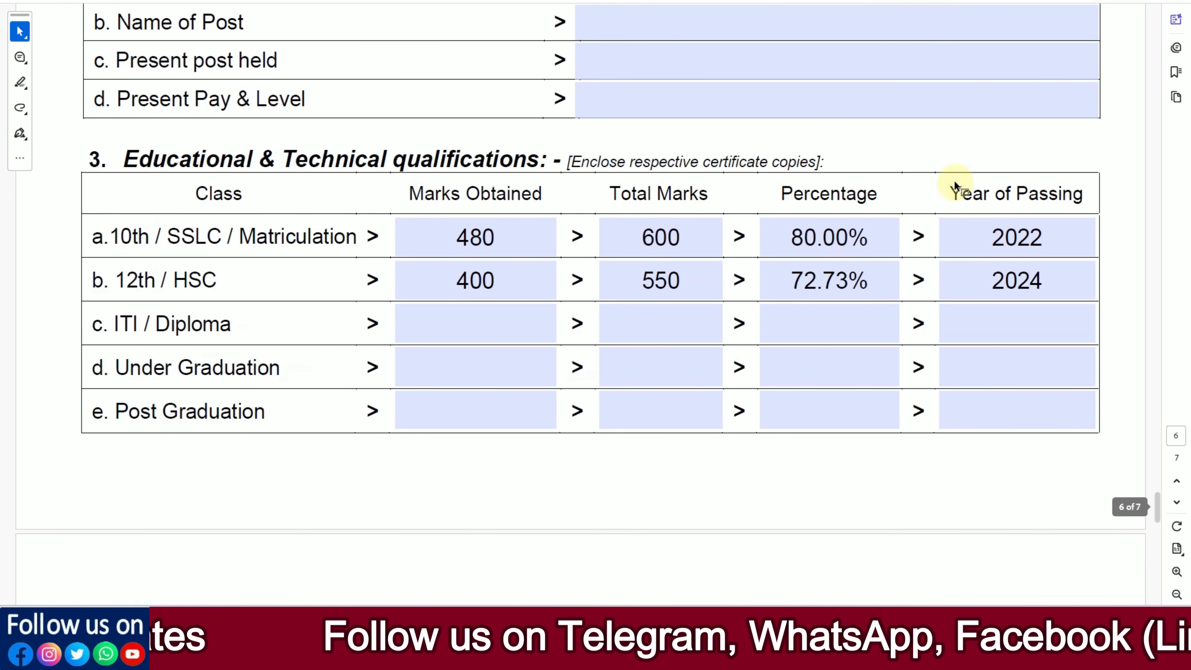
scroll(1028, 63, "up", 10)
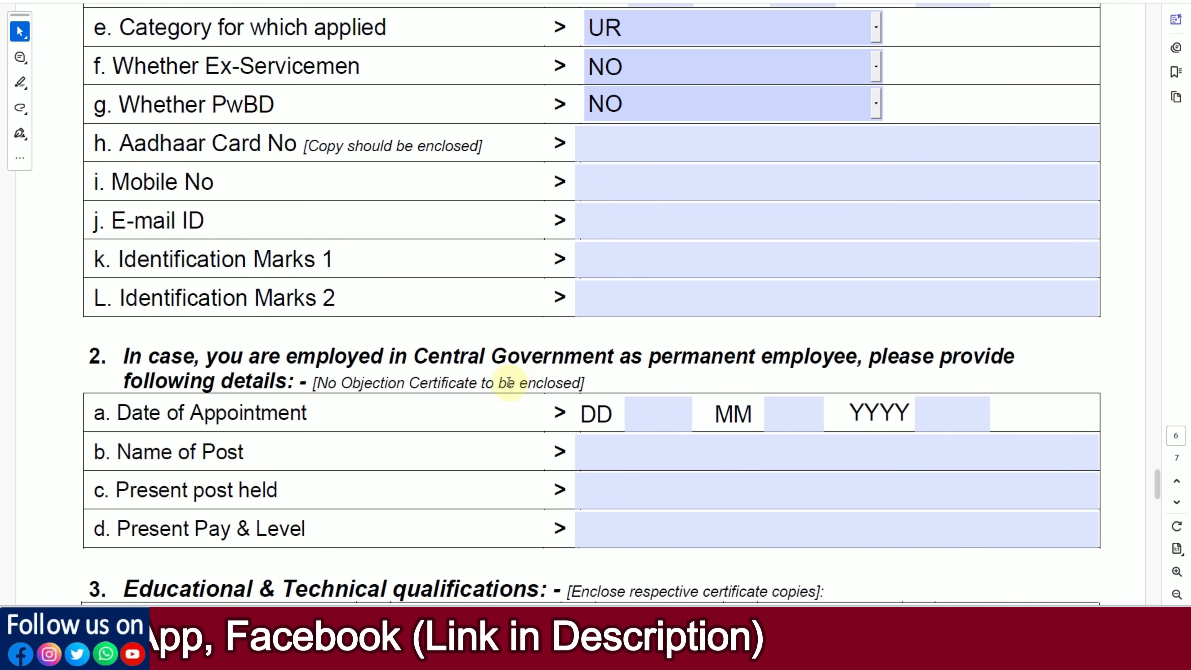
scroll(520, 388, "up", 10)
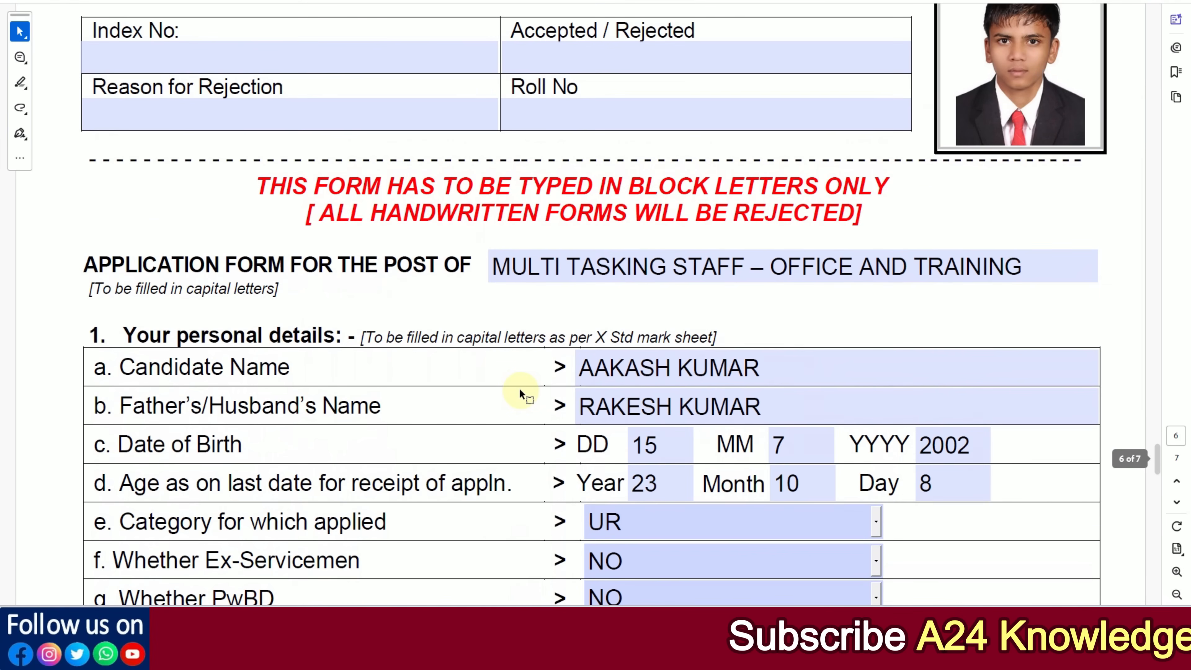
Step: Switch to the recruitment notification PDF and read paragraph 7.4 on the documents to attach with the application form
scroll(520, 393, "up", 3)
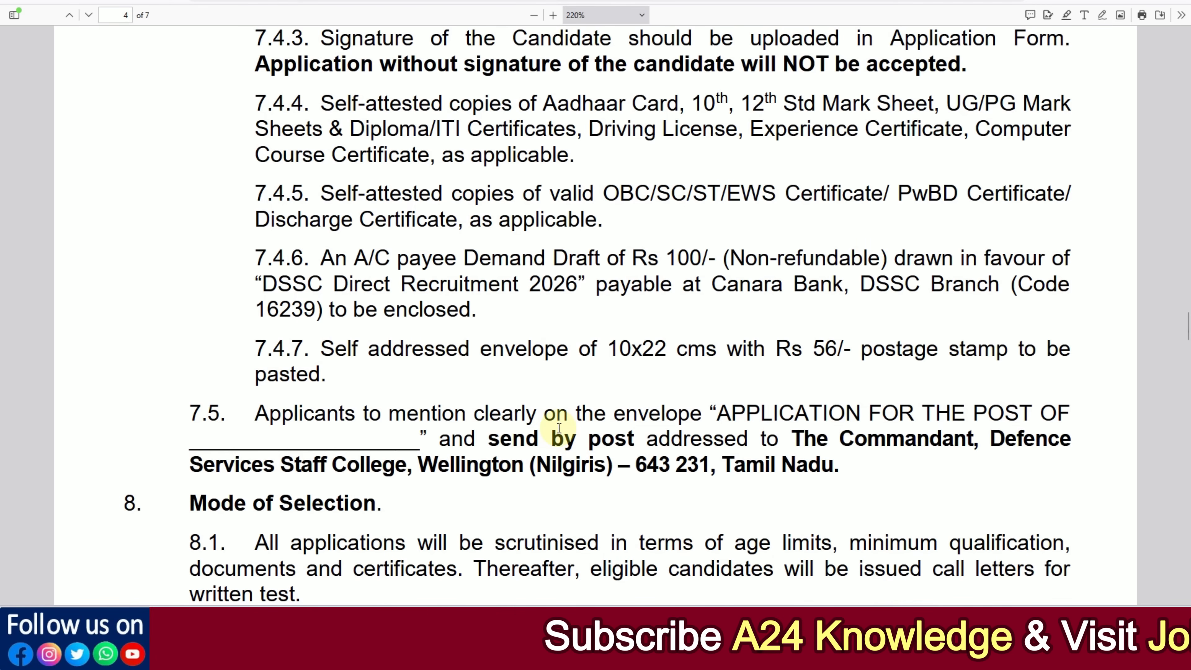
scroll(555, 234, "up", 4)
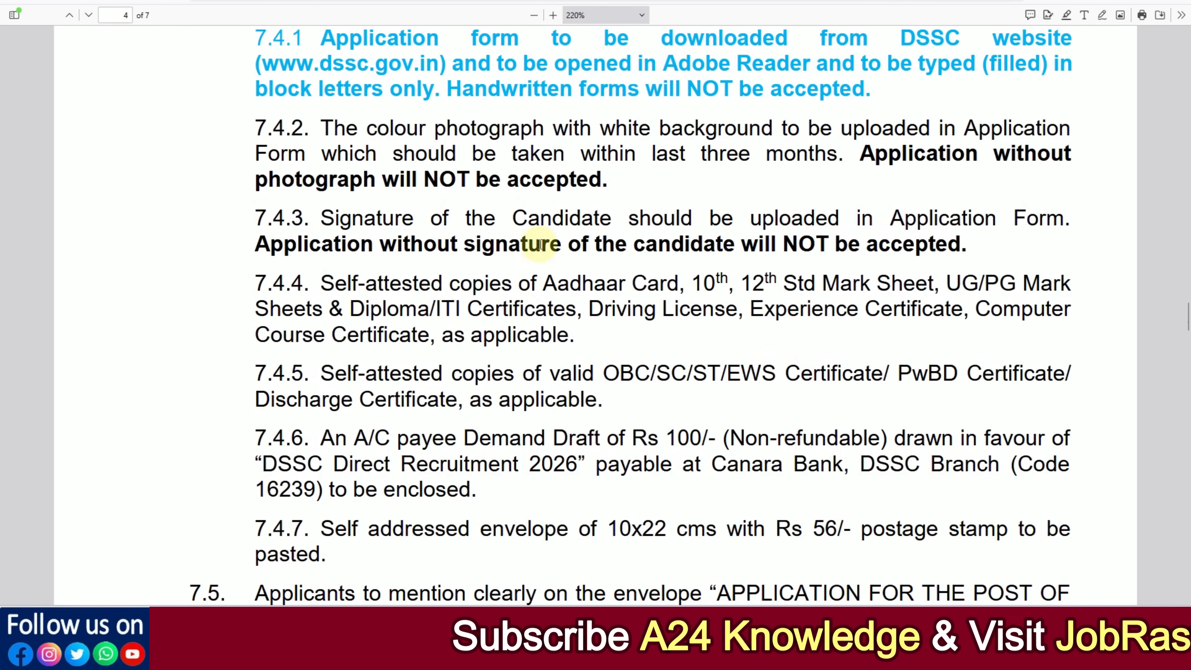
scroll(540, 244, "up", 3)
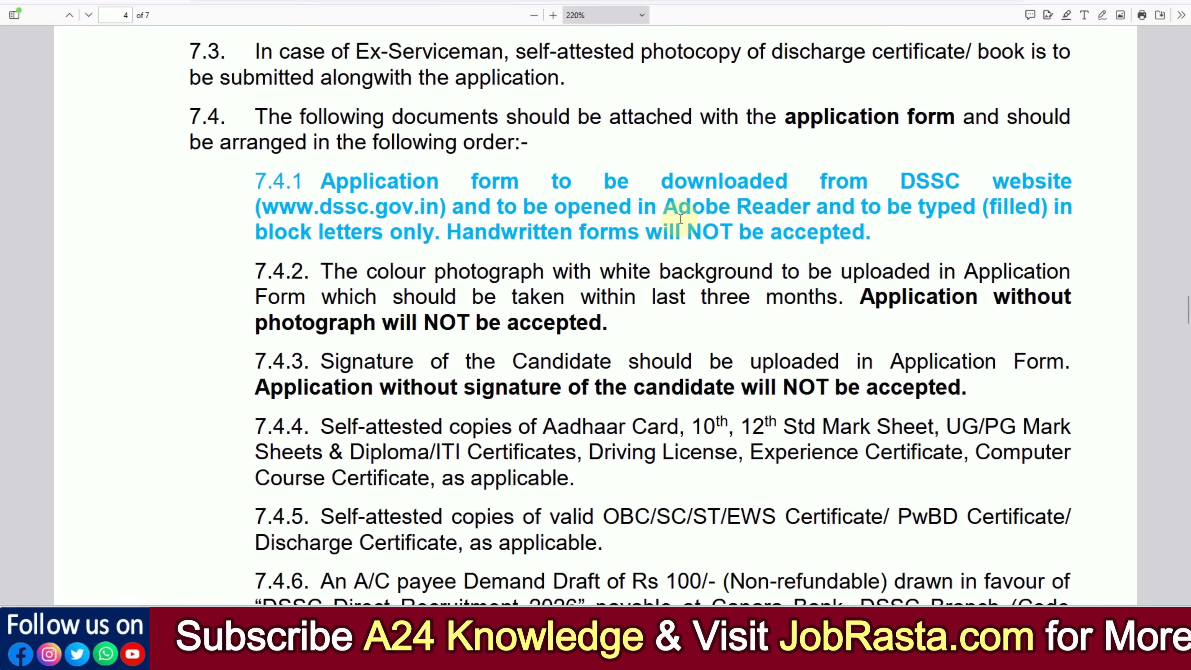
scroll(575, 247, "down", 1)
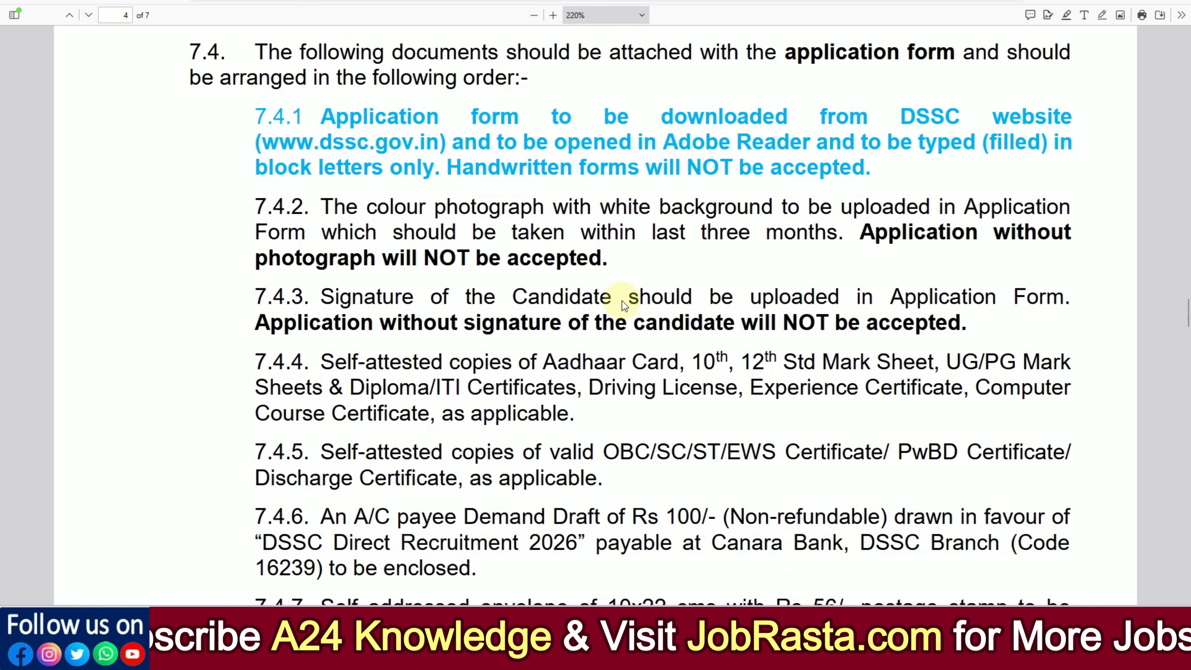
scroll(622, 298, "down", 1)
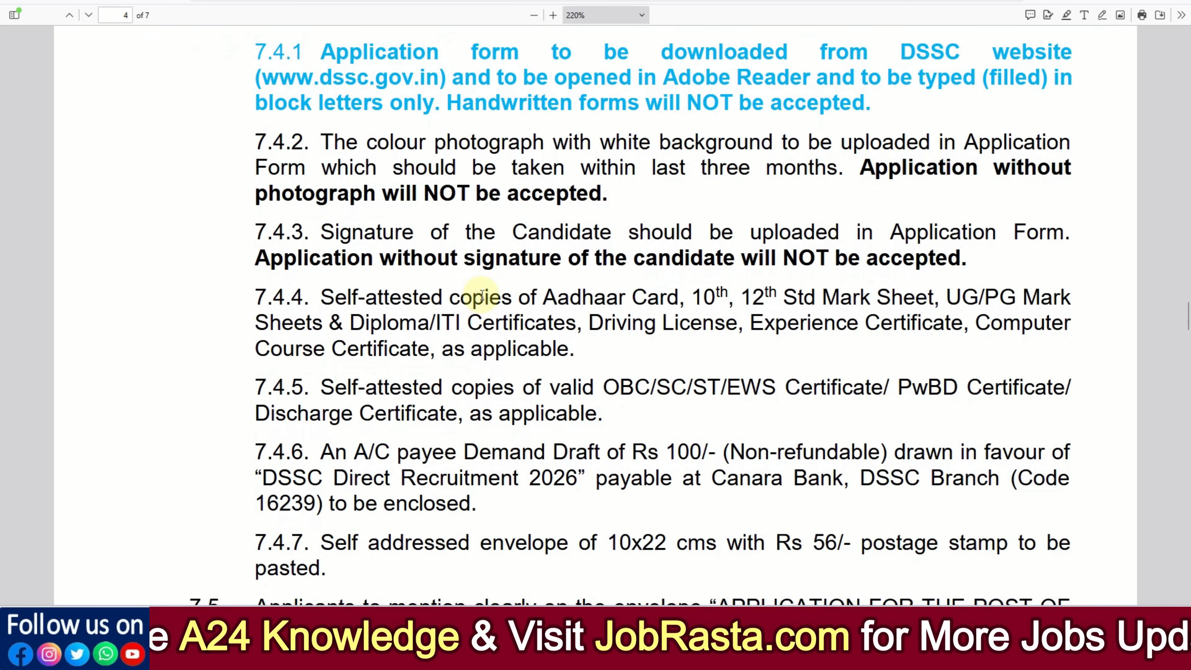